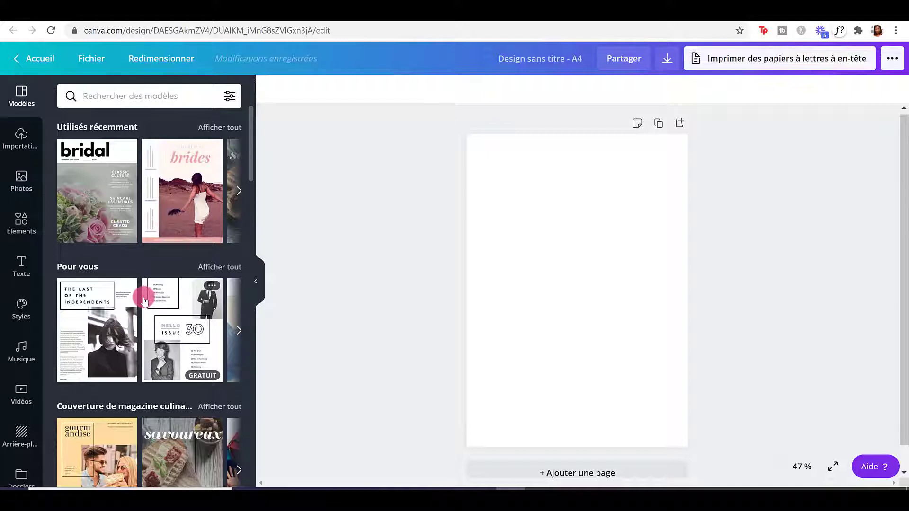
- Browse the magazine cover templates by category, from culinary and fashion to sport, people, automobile and wedding
scroll(138, 291, down, 5)
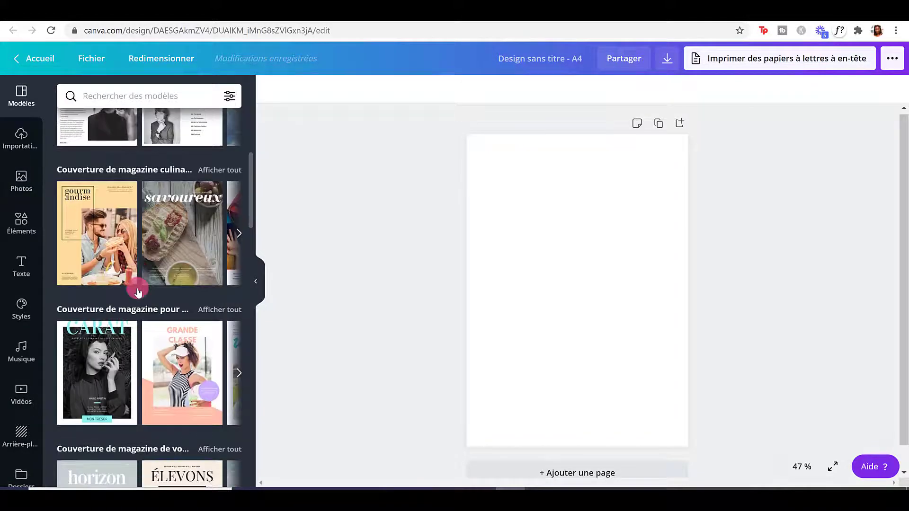
scroll(138, 289, down, 1)
scroll(137, 289, down, 1)
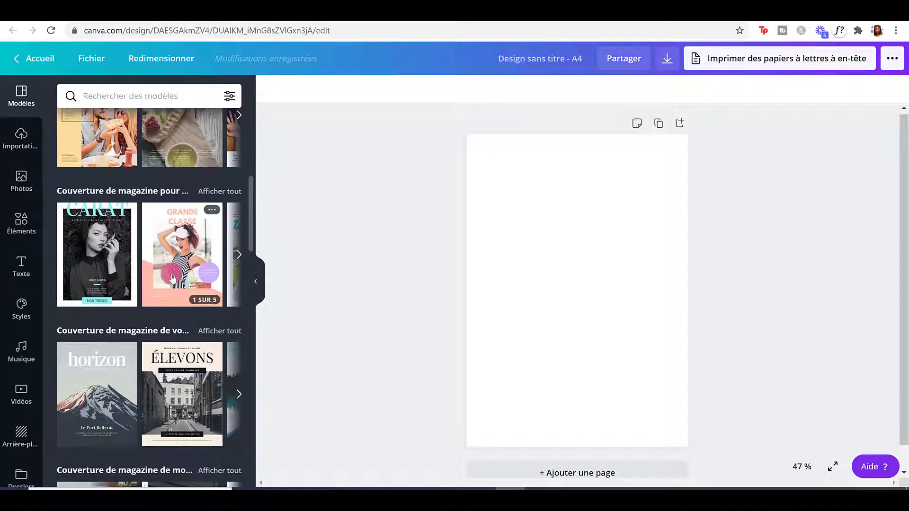
click(238, 256)
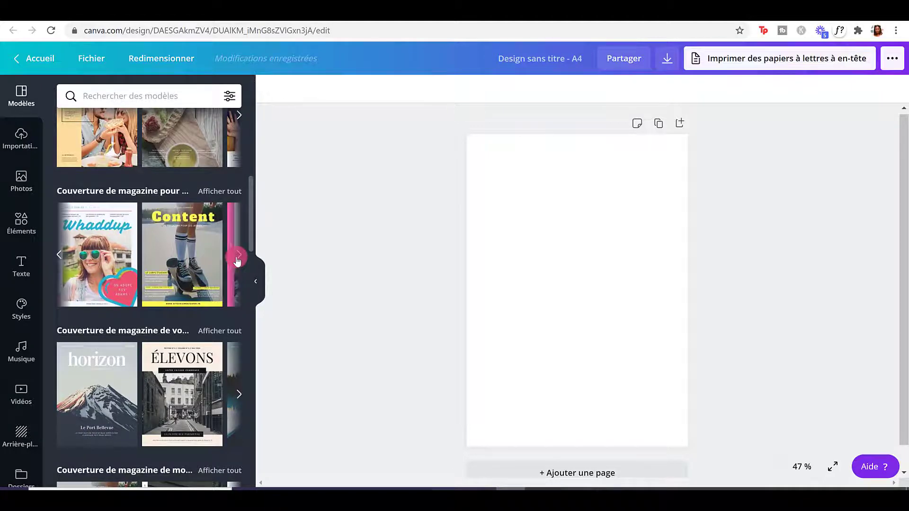
scroll(188, 264, down, 4)
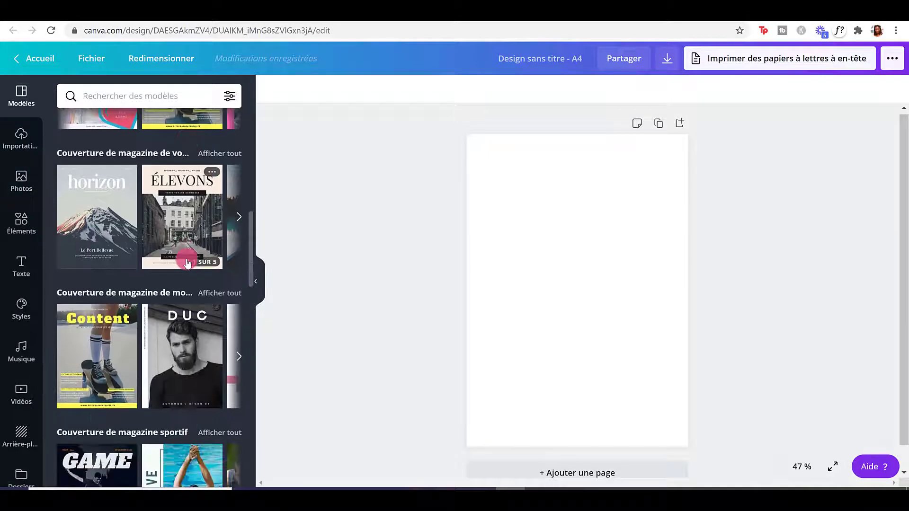
scroll(188, 263, down, 5)
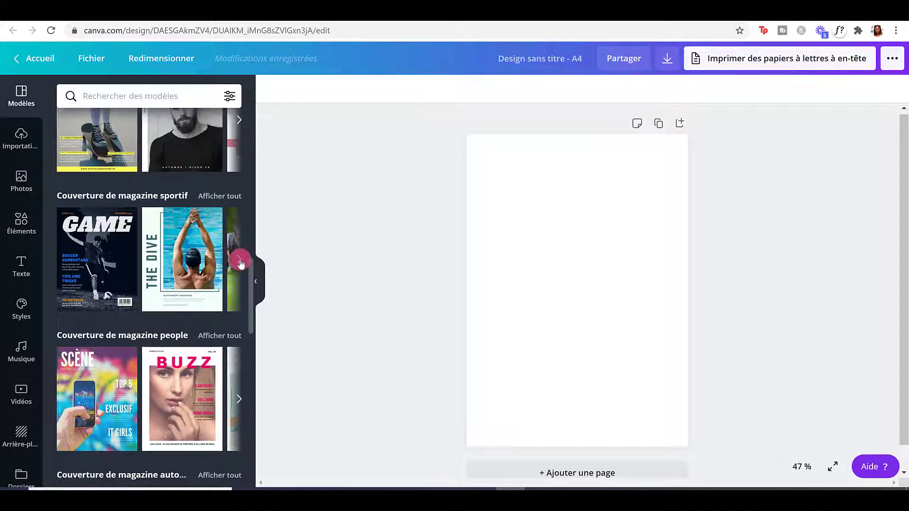
click(240, 263)
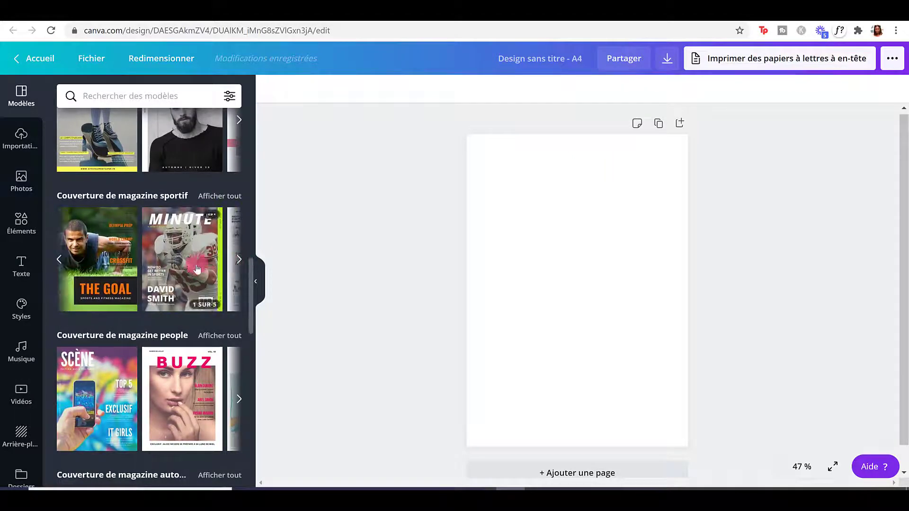
scroll(198, 268, down, 2)
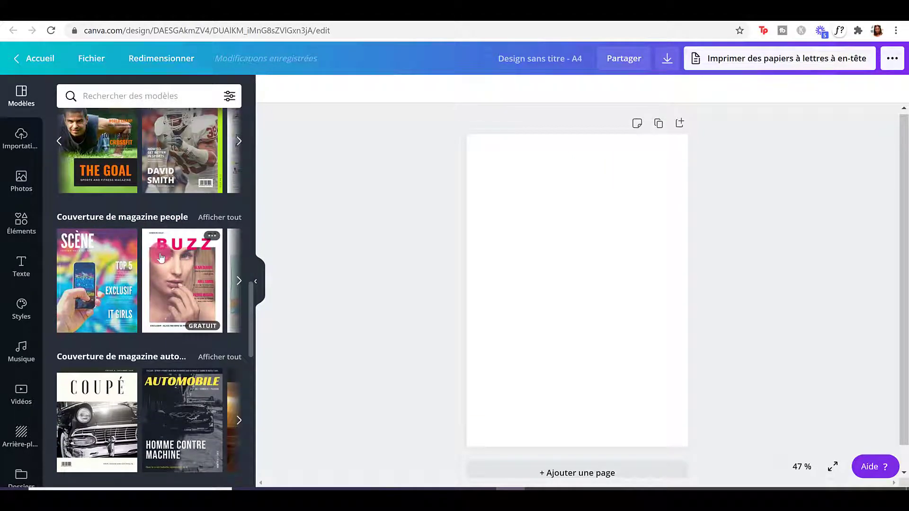
scroll(161, 257, down, 1)
scroll(161, 258, down, 3)
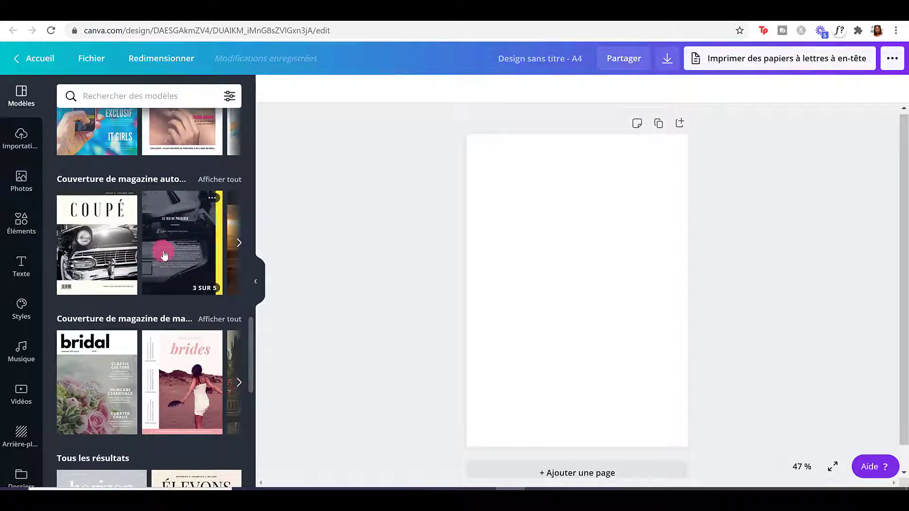
scroll(163, 255, down, 4)
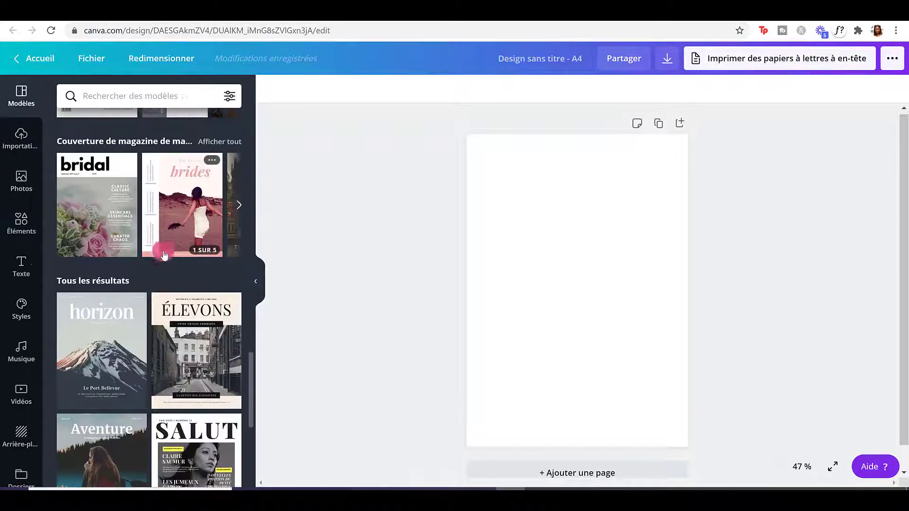
- Open the Pink Rustic Photo Wedding Magazine template set and apply its "The Rustic Brides" cover to the blank page
click(174, 203)
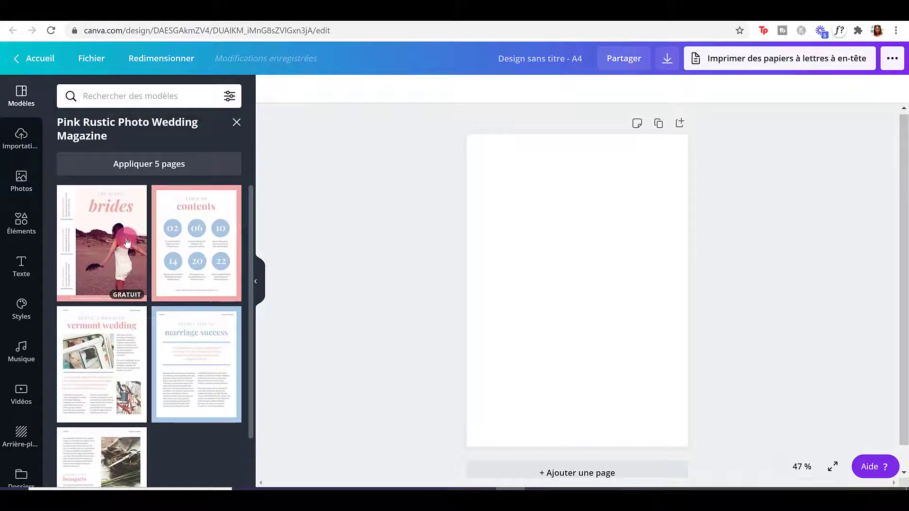
scroll(121, 258, down, 1)
scroll(120, 269, up, 1)
click(113, 231)
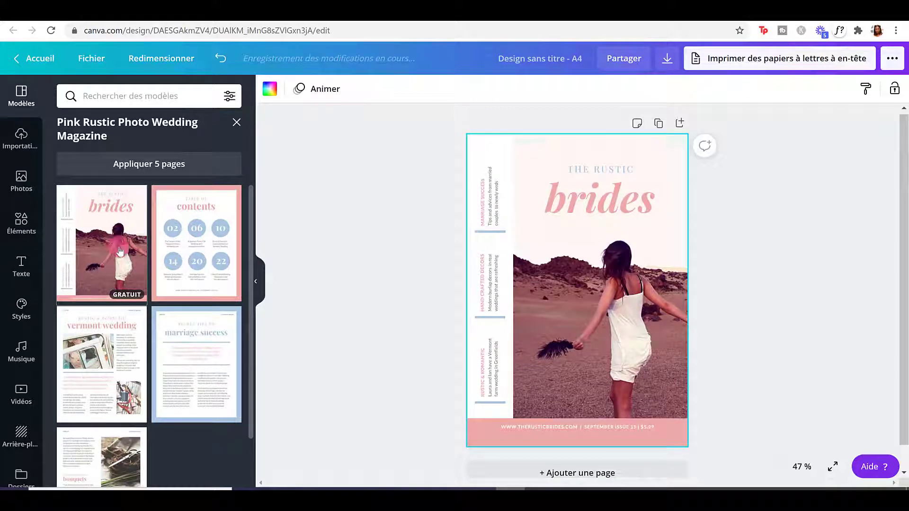
- Add a second page and apply the "Table of contents" layout from the same wedding magazine template to it
click(567, 474)
click(199, 256)
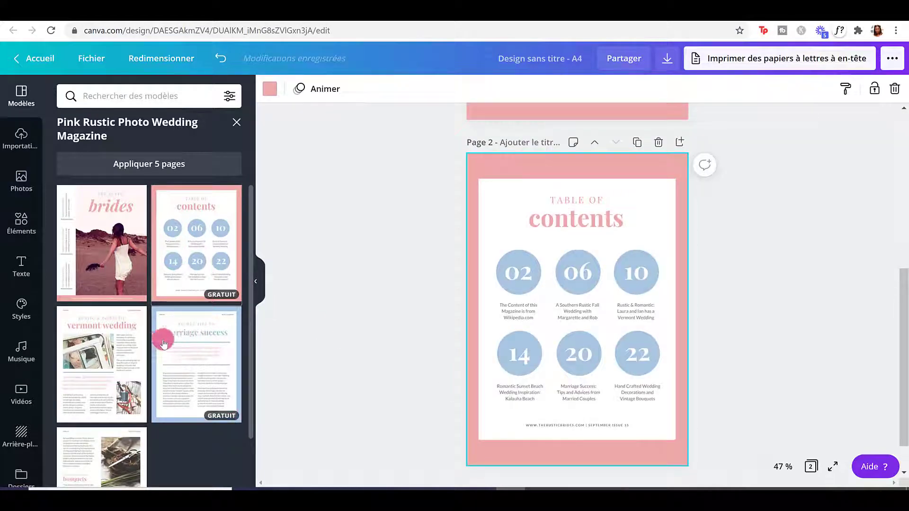
scroll(155, 341, down, 2)
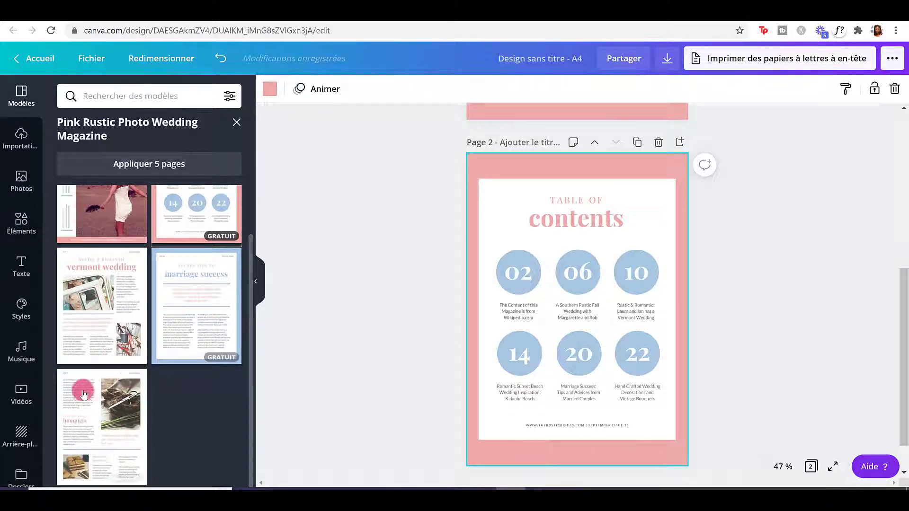
- Leave the wedding template set and open the Bleu Simple Moderne Voyage Magazine set to see its page layouts
click(238, 124)
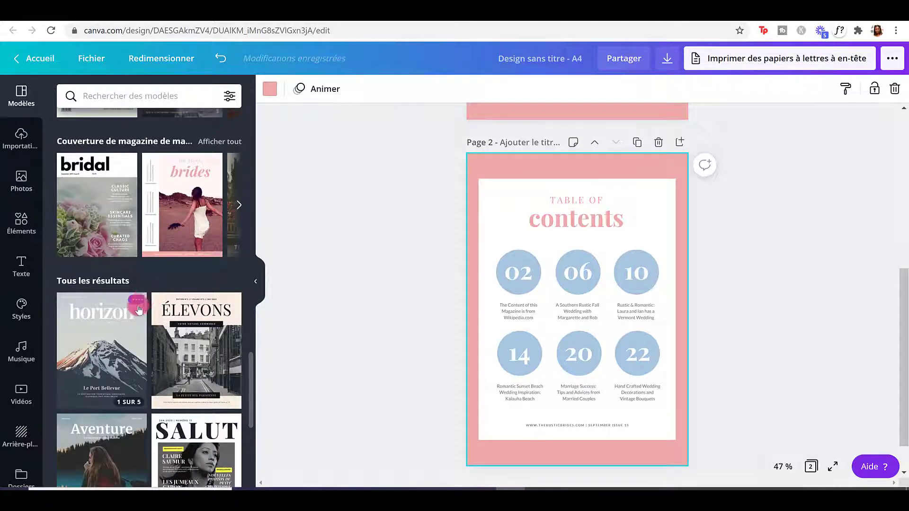
scroll(93, 339, down, 1)
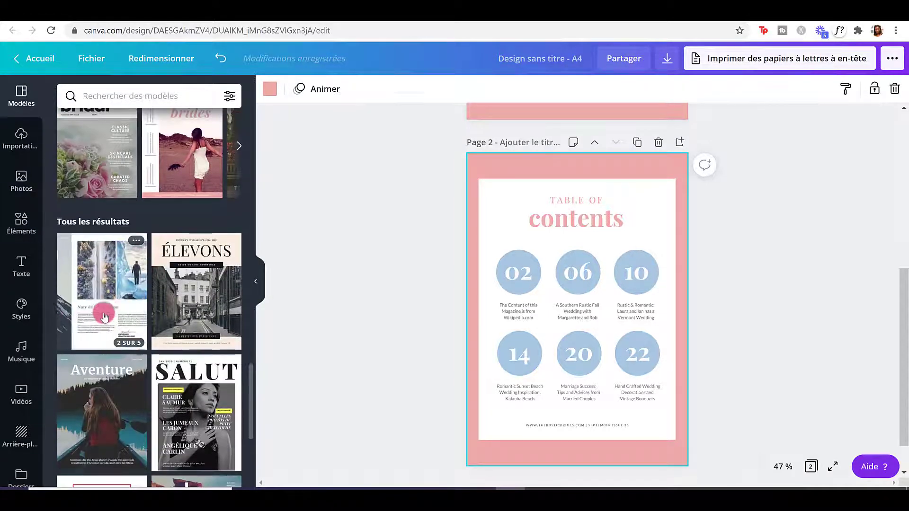
click(103, 310)
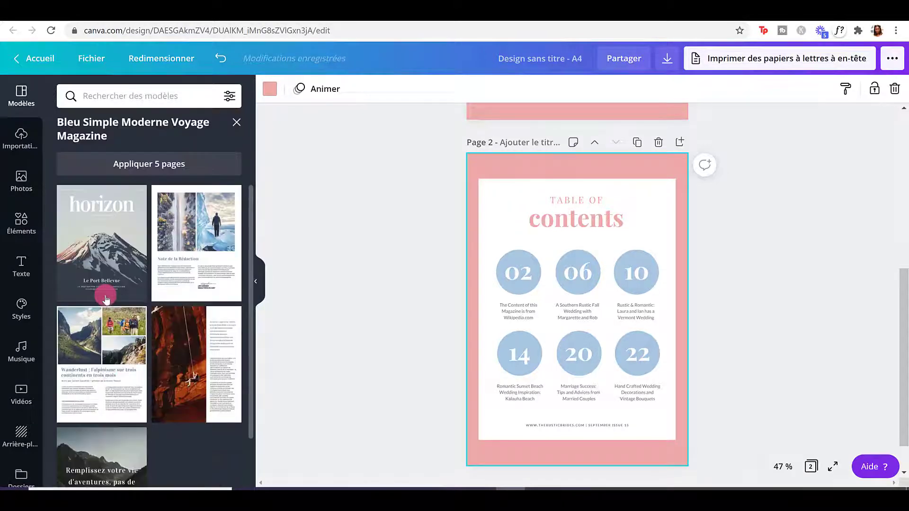
scroll(134, 327, down, 1)
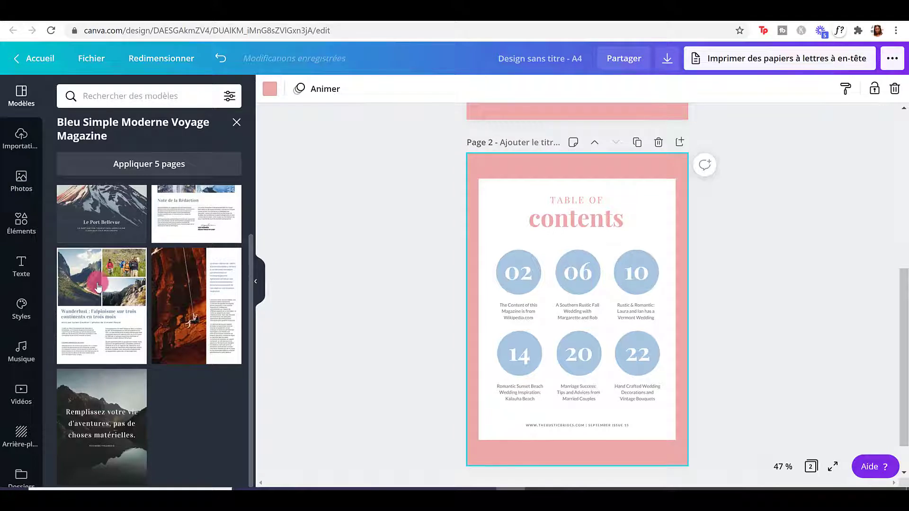
- Add a third page below the table of contents and delete its pink background
scroll(574, 469, down, 1)
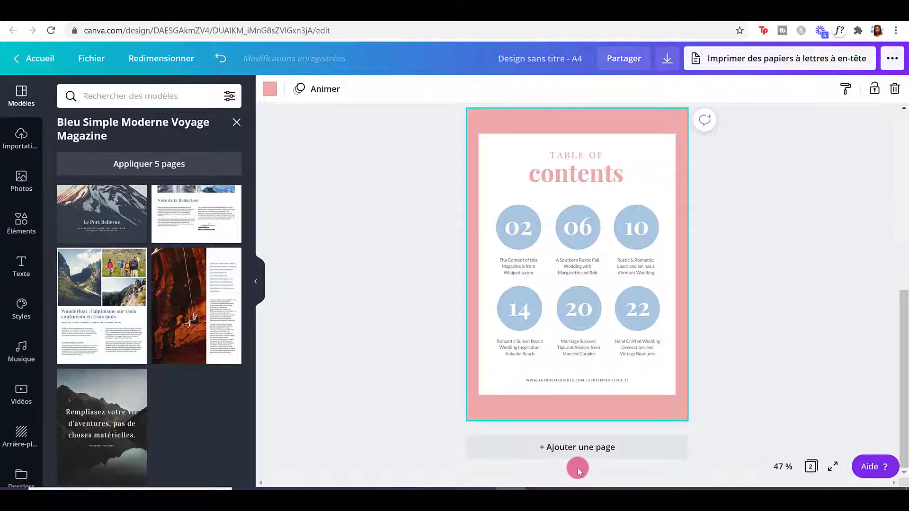
click(573, 448)
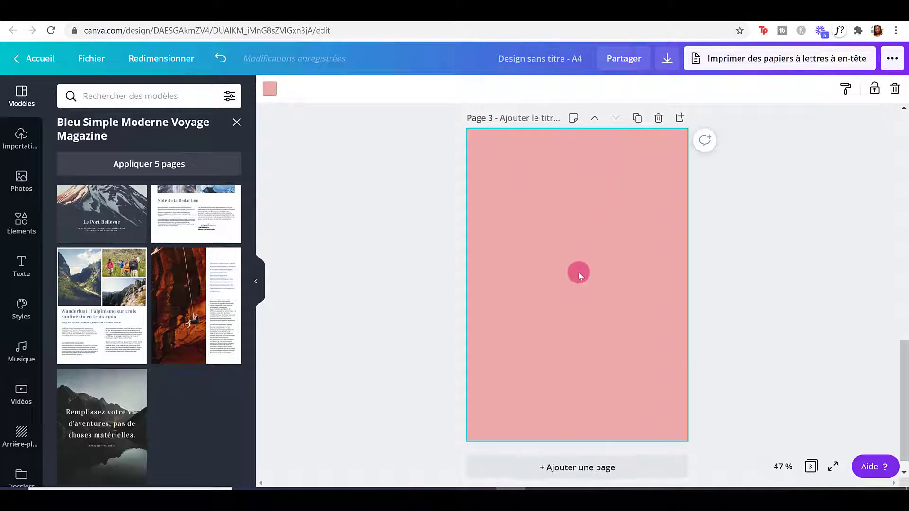
scroll(578, 272, up, 3)
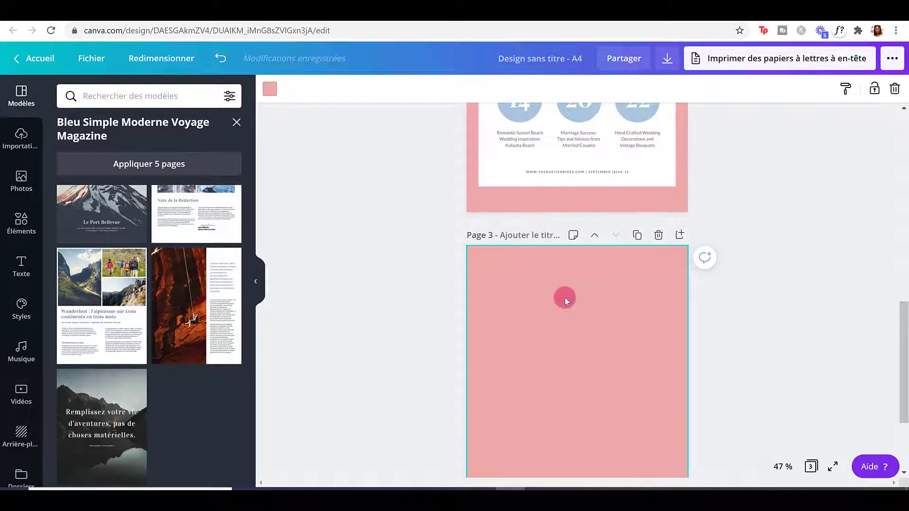
scroll(565, 298, down, 2)
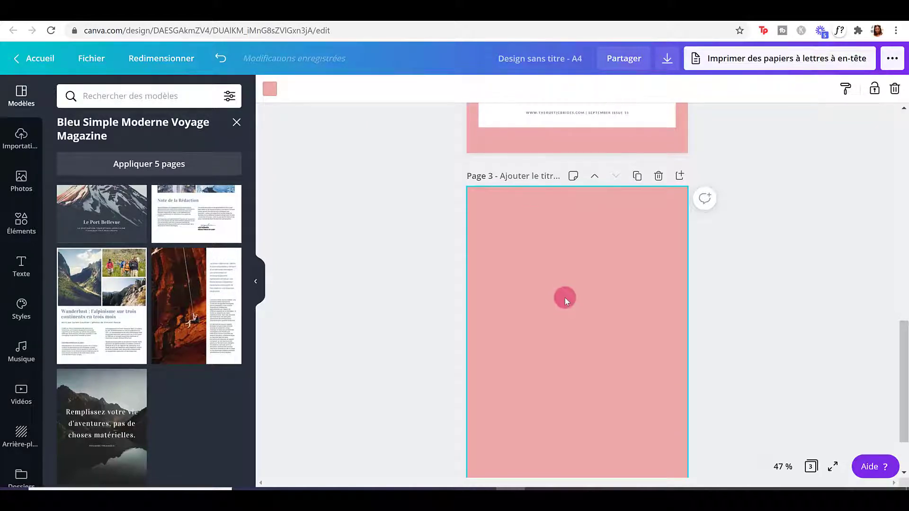
click(895, 90)
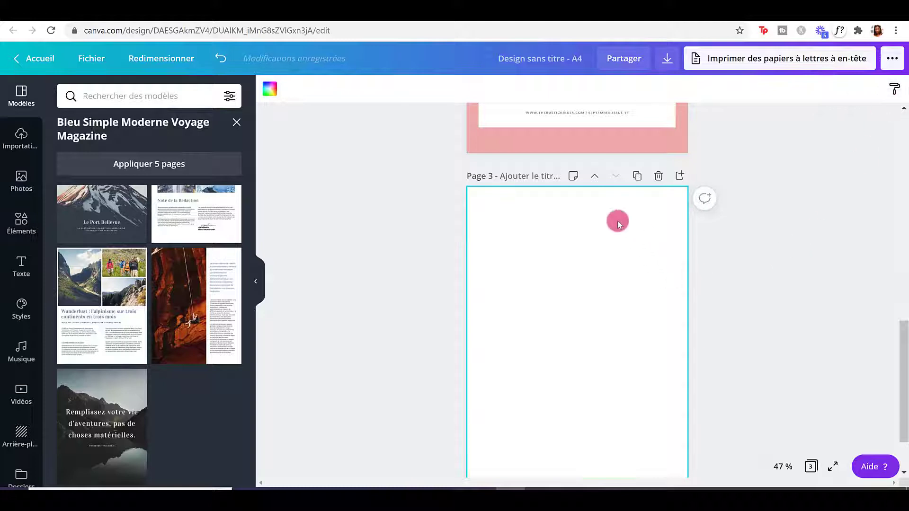
- Apply the "Wanderlust : l'alpinisme sur trois continents en trois mois" article layout to the third page
click(101, 299)
click(544, 348)
click(530, 305)
scroll(533, 310, down, 2)
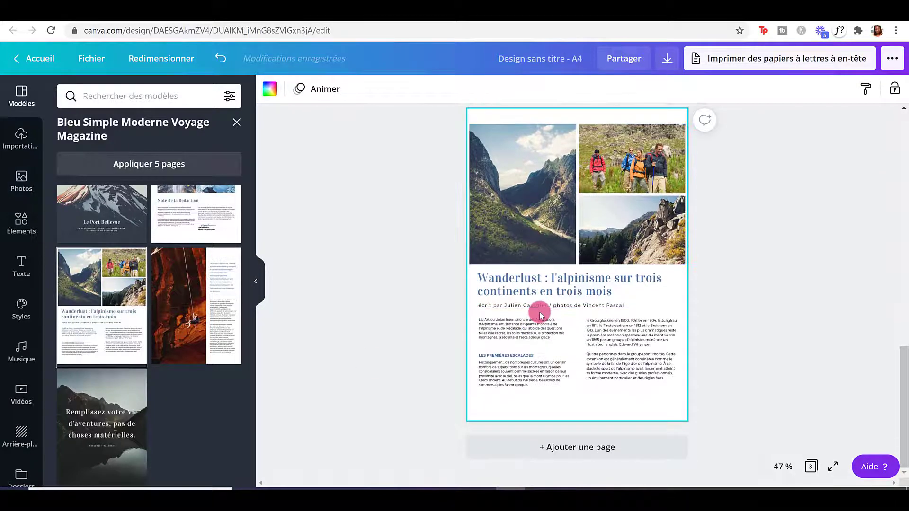
- Add a fourth page with the "Remplissez votre vie d'aventures" quote layout and select its mountain lake photo
click(570, 449)
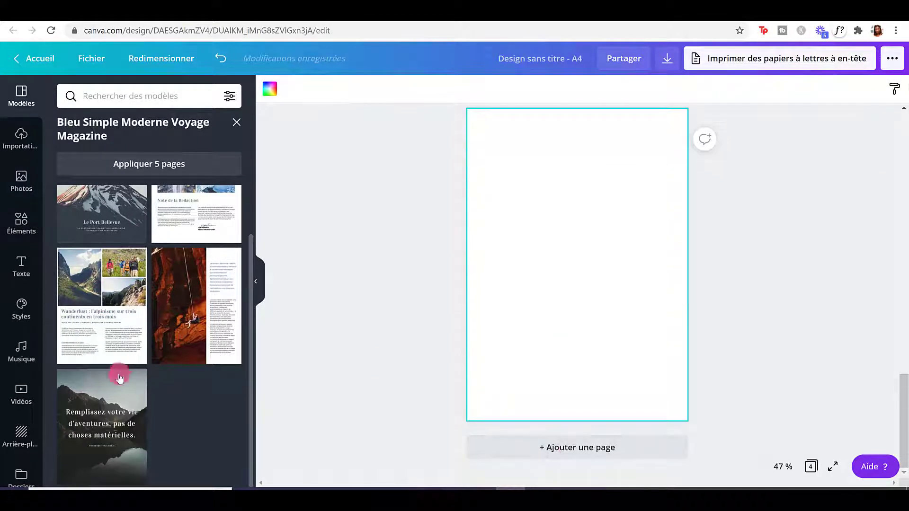
click(114, 403)
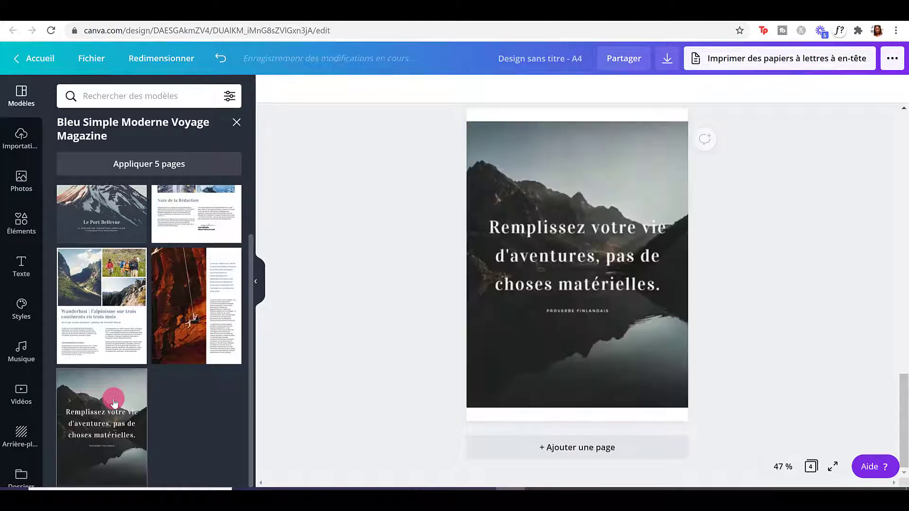
click(516, 136)
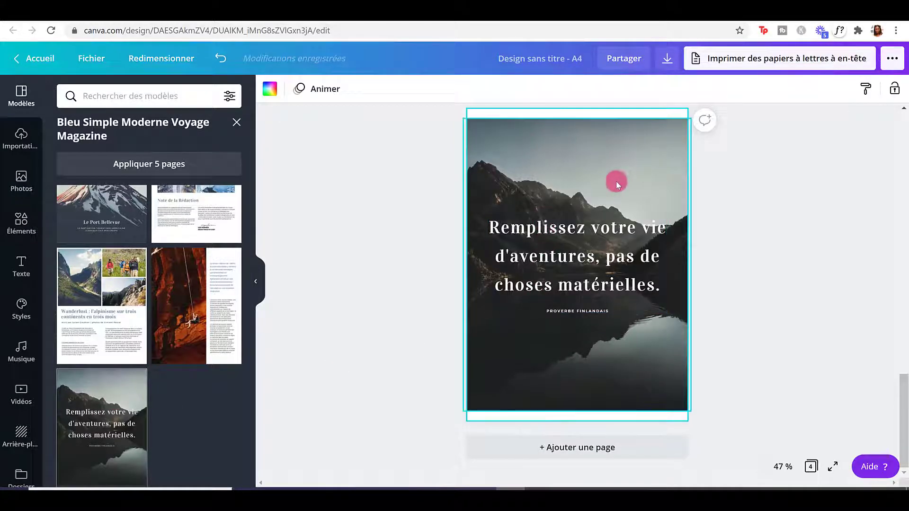
click(553, 152)
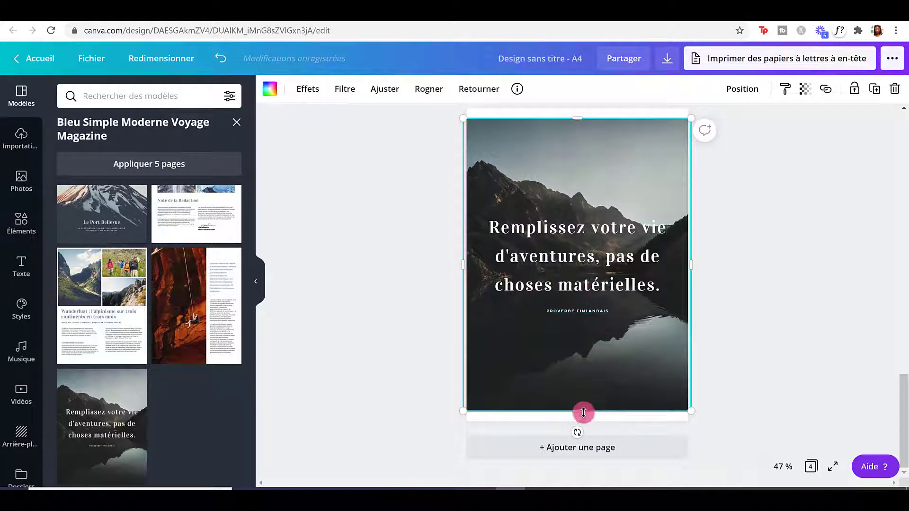
- Review the pages from the cover down, selecting the "brides" title, cover photo, footer text and "Table of" heading to check they are editable
scroll(597, 404, up, 1)
scroll(595, 400, up, 20)
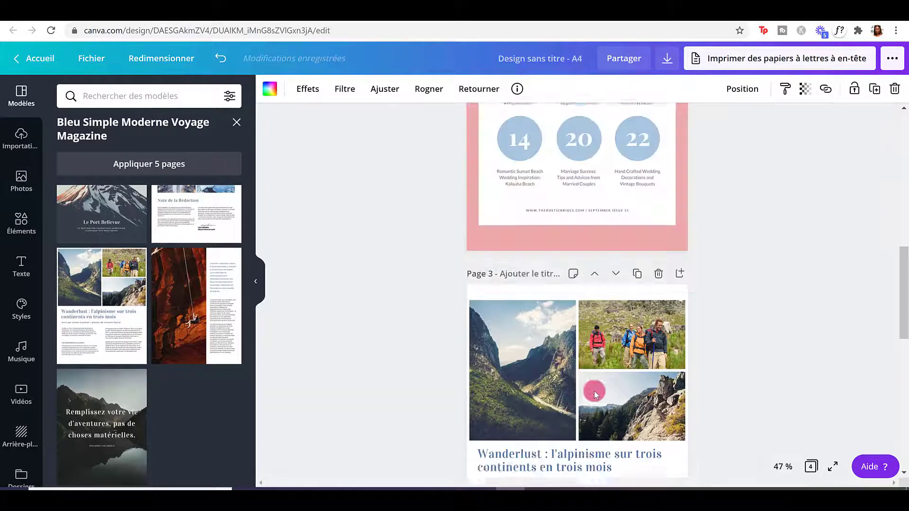
scroll(593, 387, up, 2)
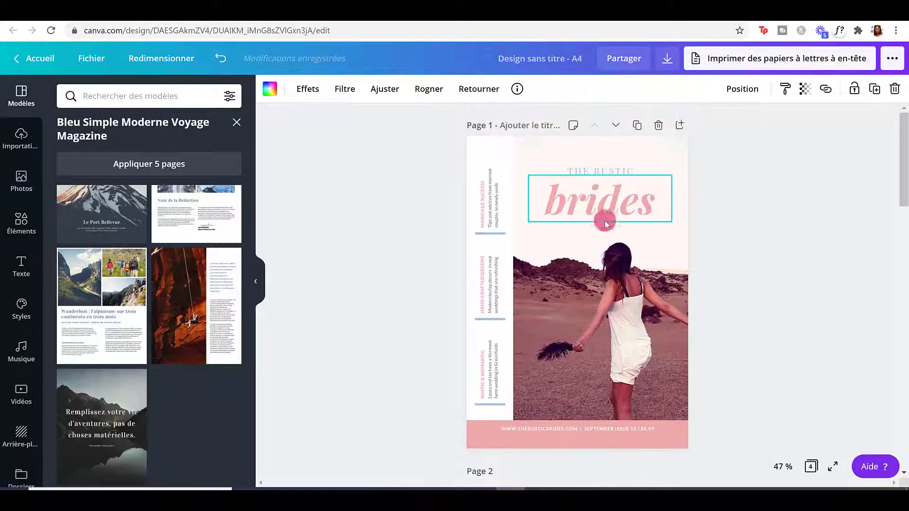
click(588, 197)
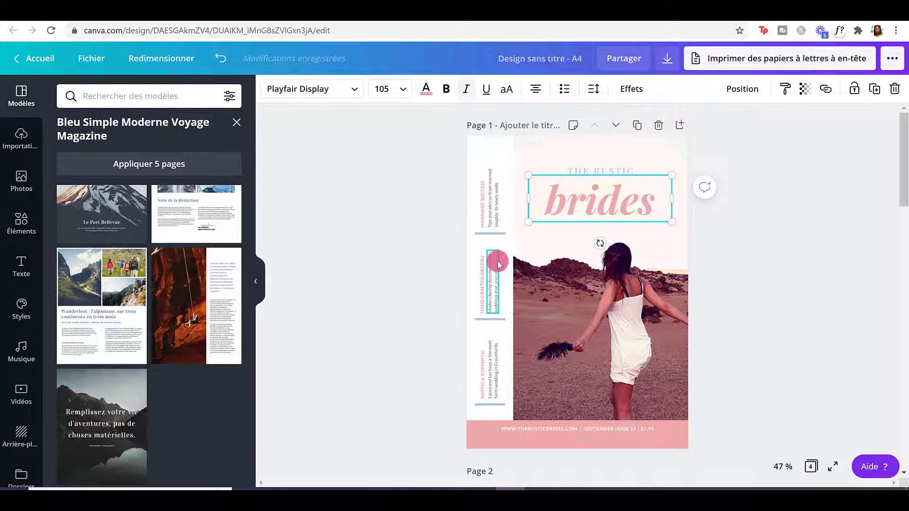
click(549, 297)
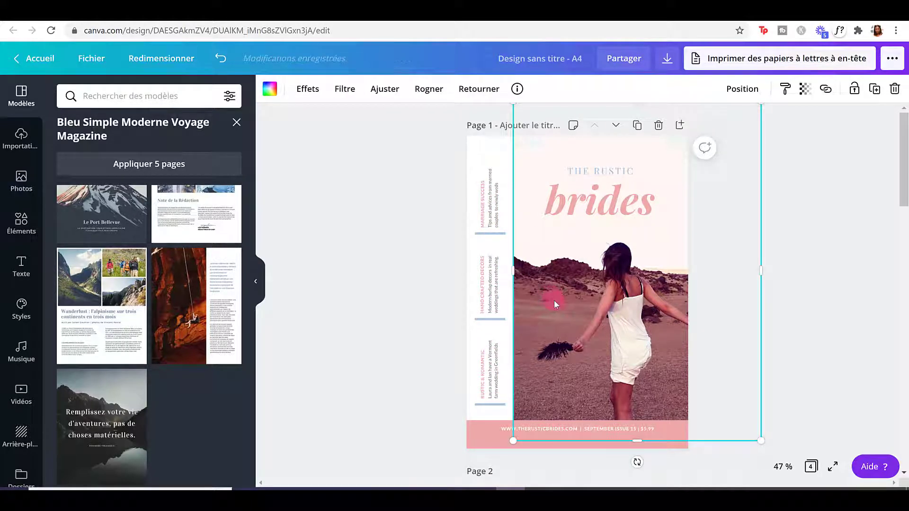
scroll(553, 295, down, 2)
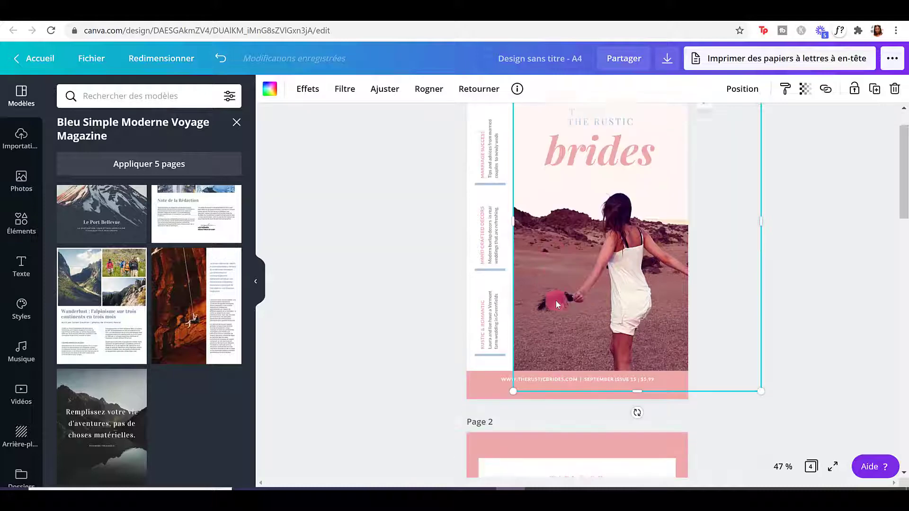
click(527, 371)
scroll(528, 370, down, 5)
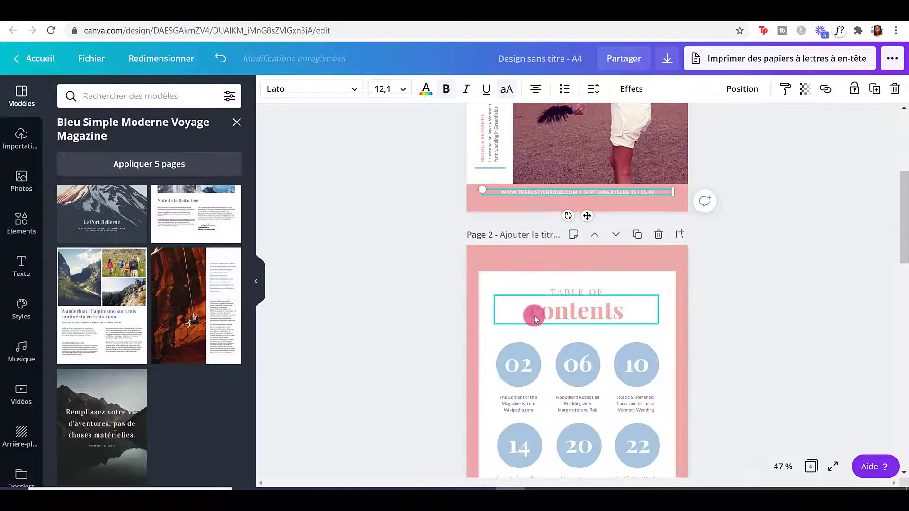
scroll(534, 317, down, 2)
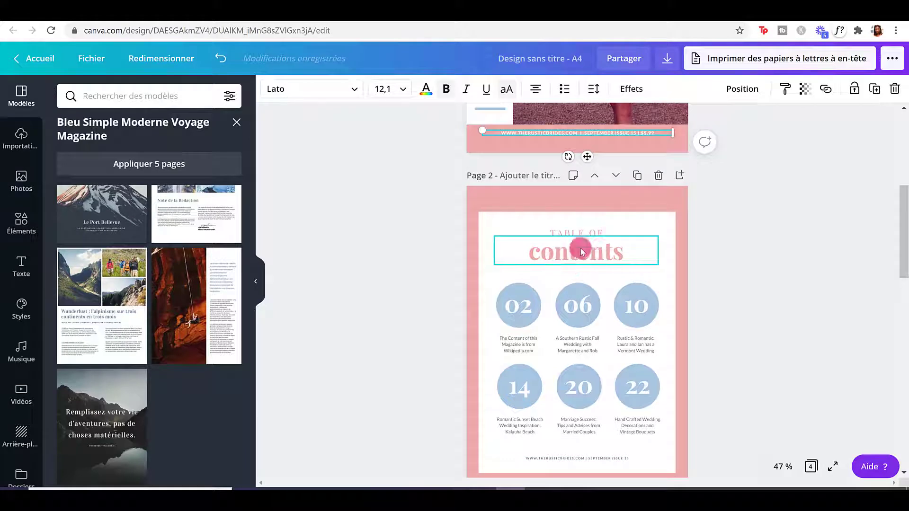
click(587, 234)
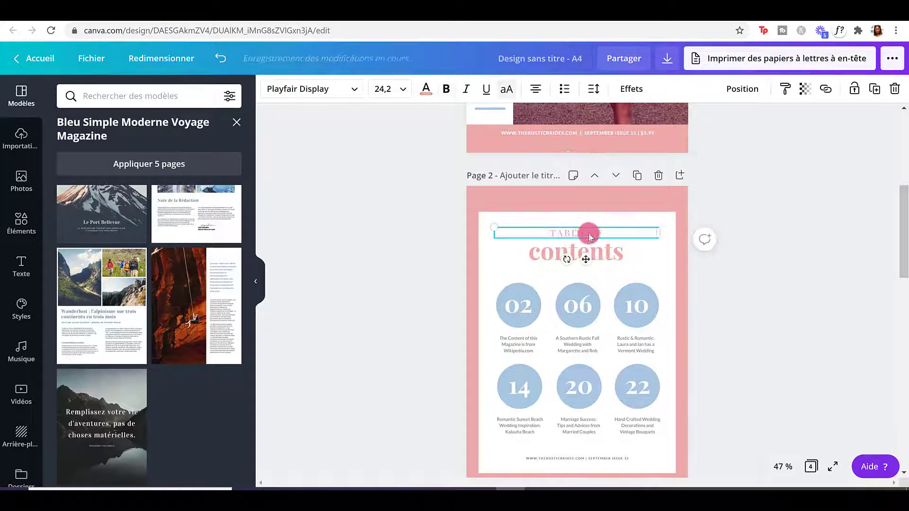
- Change the small heading on the table of contents page to "TABLE DES"
click(606, 231)
key(BackSpace)
key(BackSpace)
key(BackSpace)
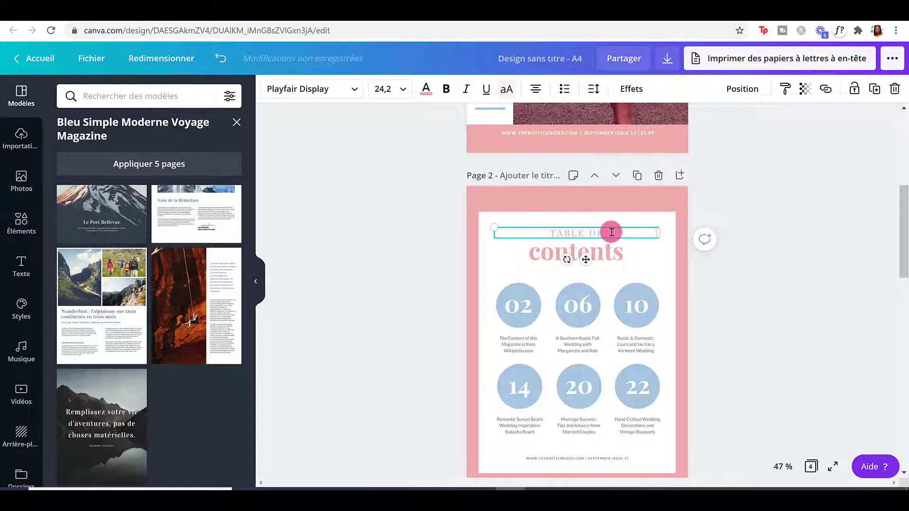
text(DES)
- Replace the large word "contents" on the second page with "matières" and select the heading lines and the number 02
click(624, 256)
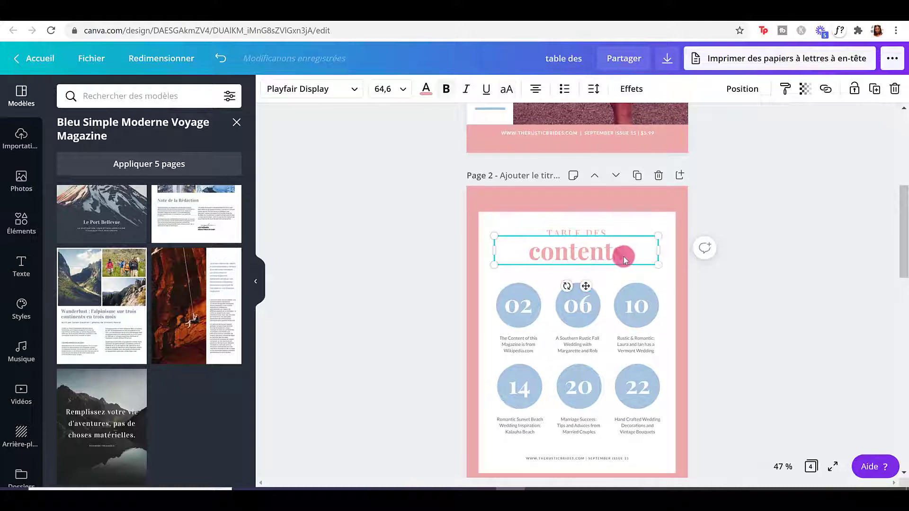
drag(625, 257, 524, 260)
text(m)
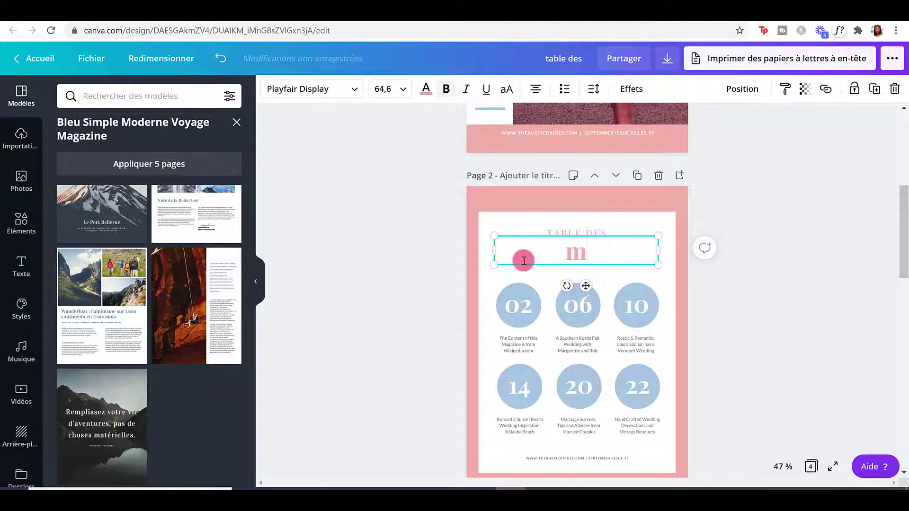
text(atières)
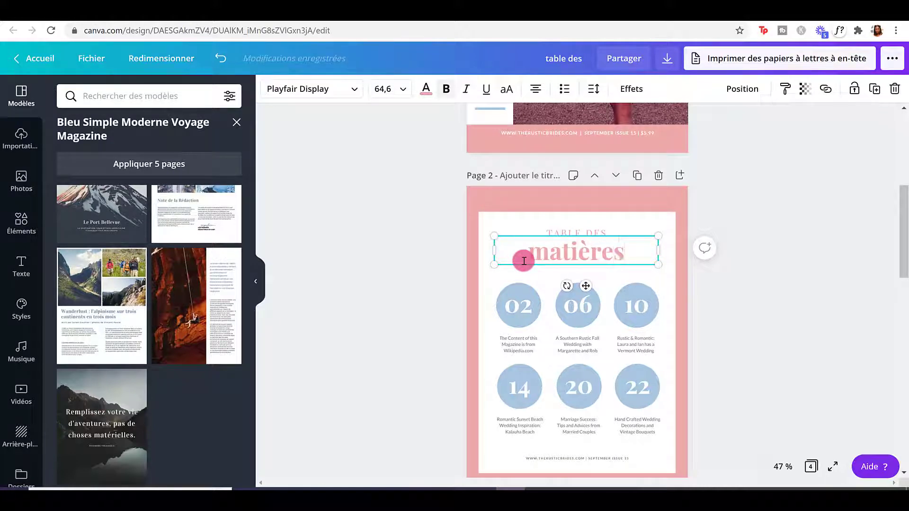
click(535, 269)
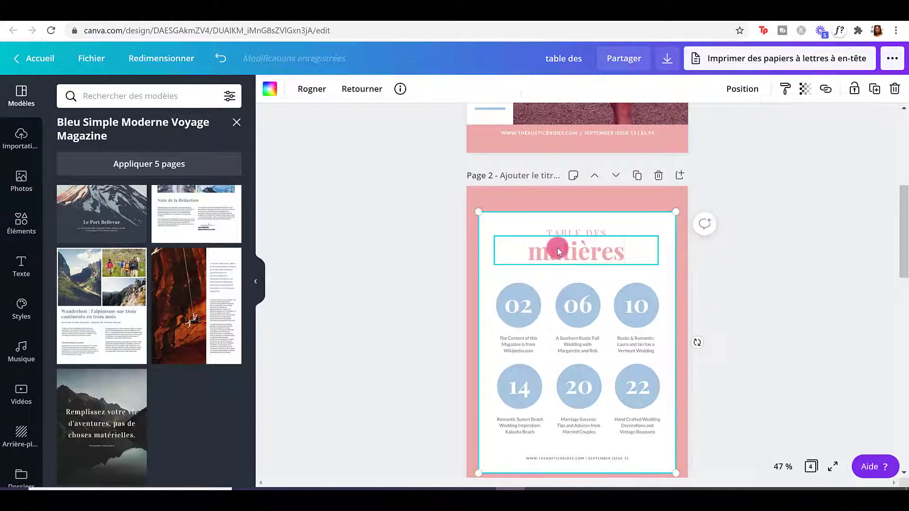
click(552, 255)
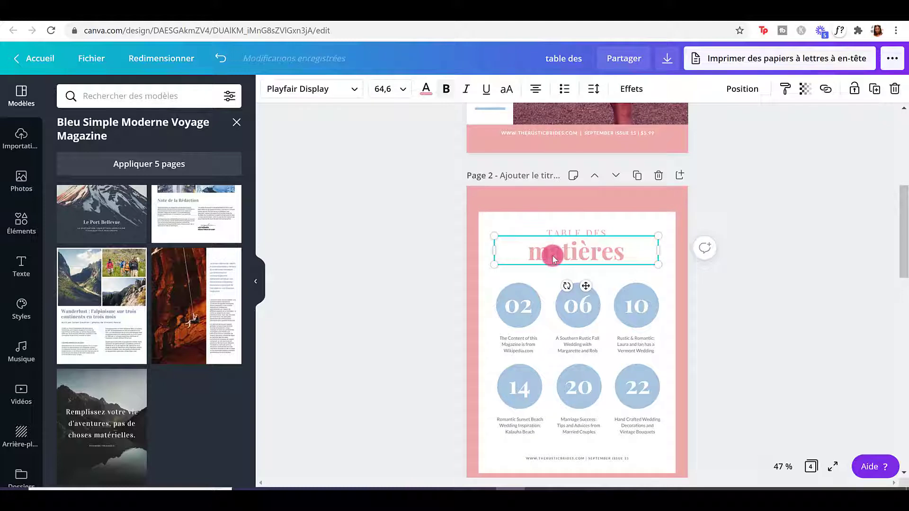
click(560, 229)
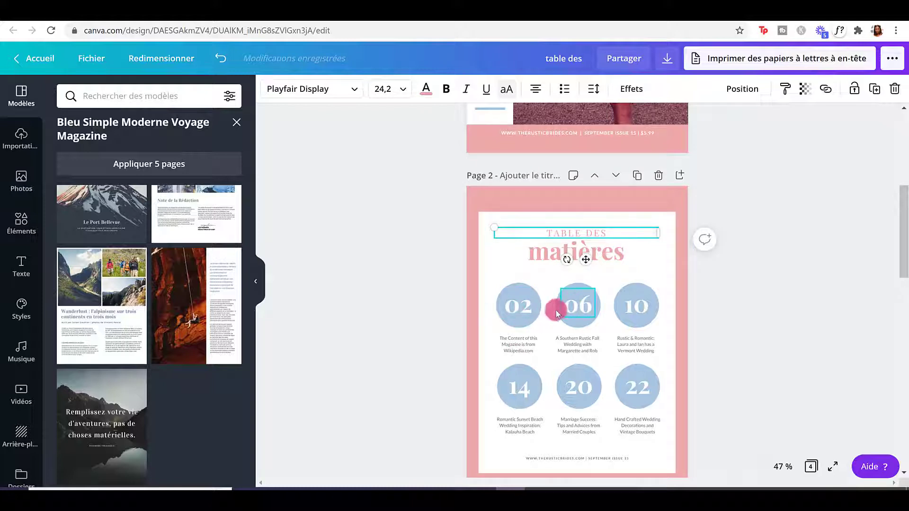
click(526, 311)
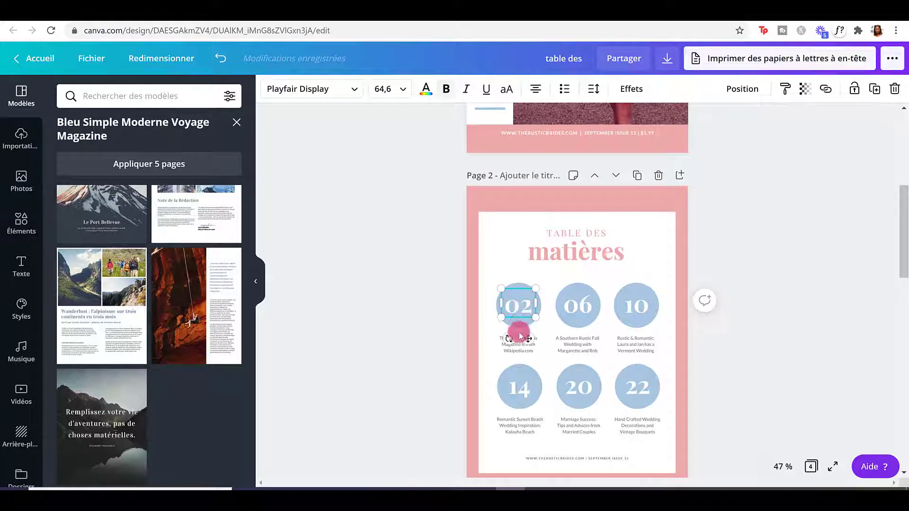
- Duplicate the "Wanderlust" article page and delete one of the two copies
scroll(524, 317, down, 3)
scroll(531, 370, down, 1)
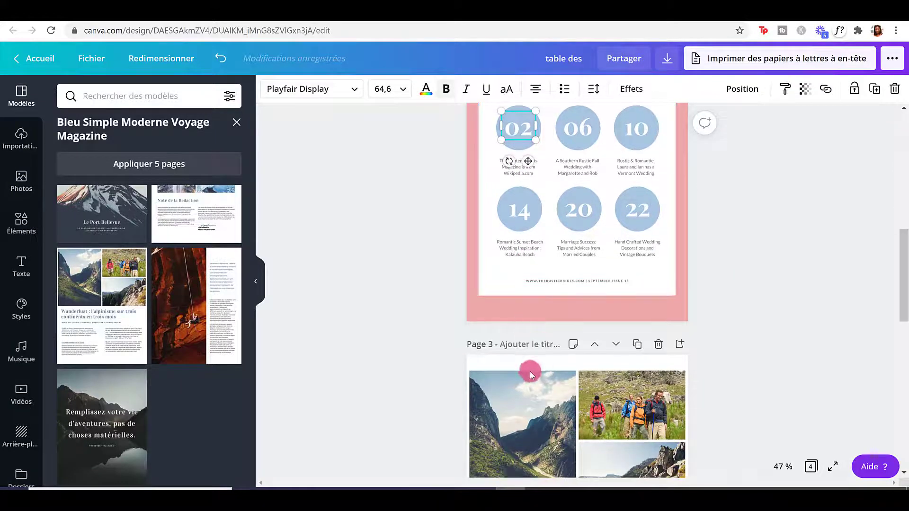
scroll(533, 380, down, 1)
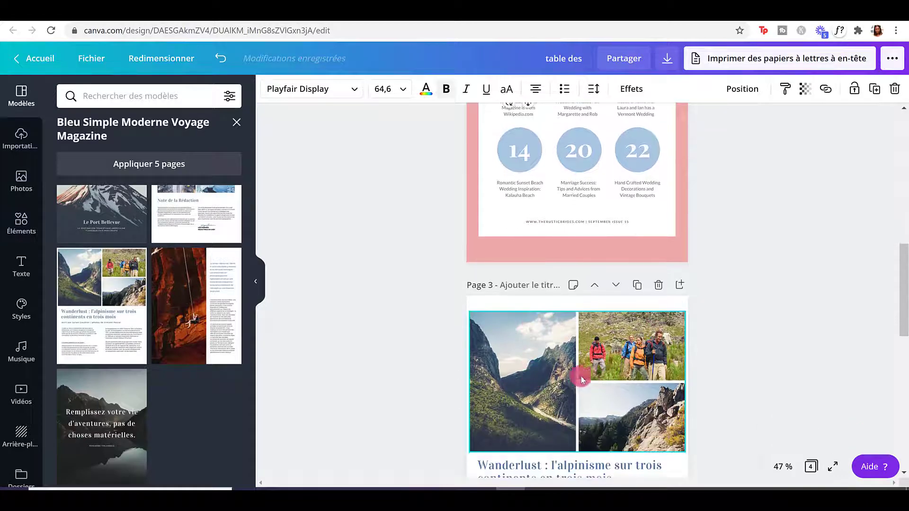
scroll(559, 368, down, 1)
scroll(558, 368, up, 1)
click(638, 287)
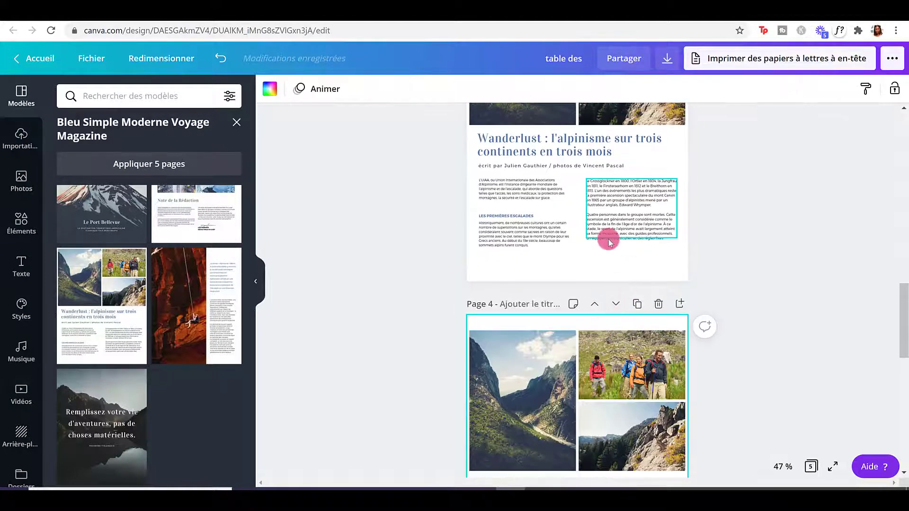
scroll(608, 242, up, 2)
scroll(608, 244, up, 3)
click(658, 195)
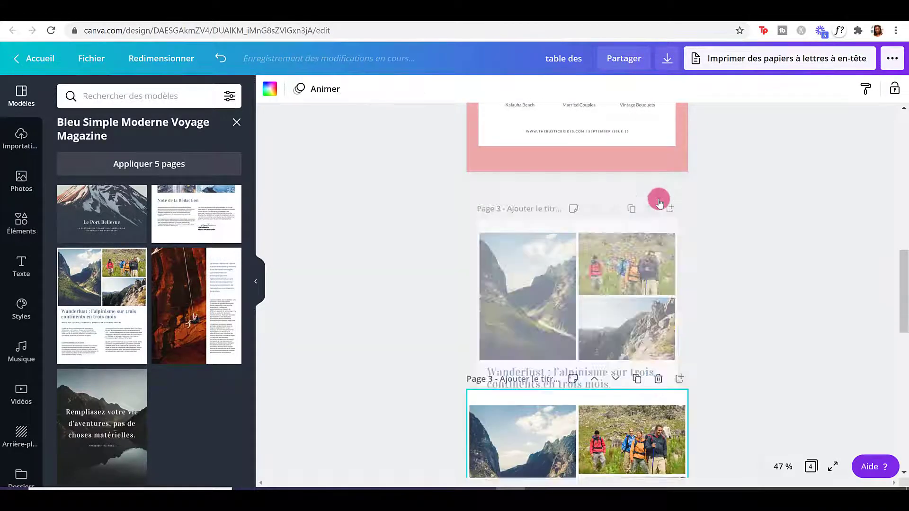
- Add a blank page at the end of the magazine and move it up to become page 3
scroll(642, 339, down, 8)
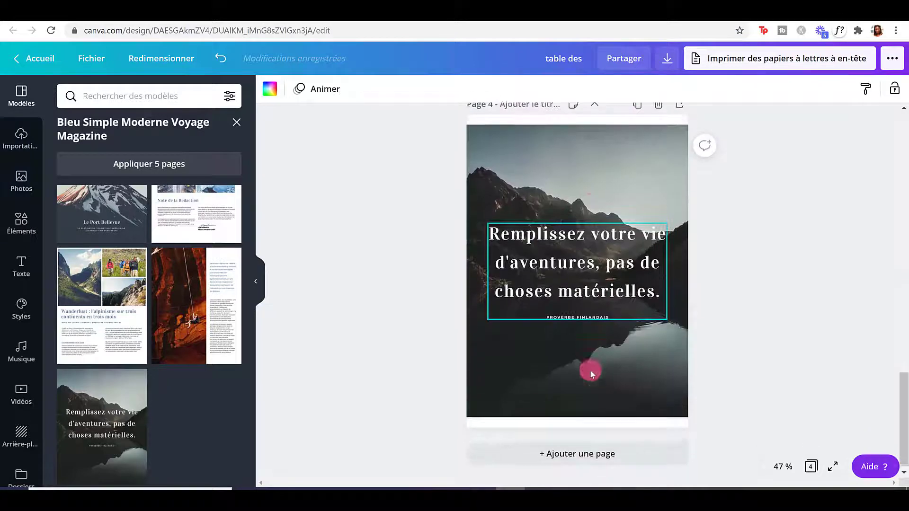
click(583, 447)
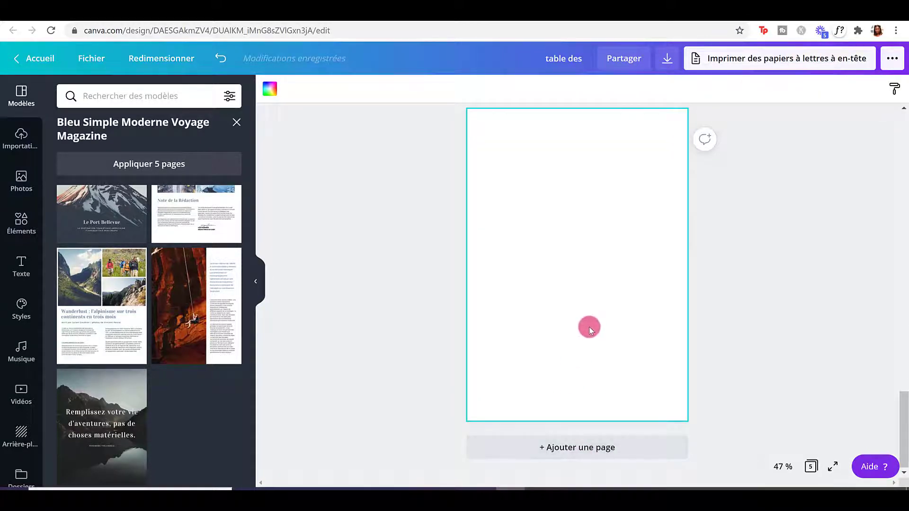
scroll(587, 349, up, 4)
click(594, 334)
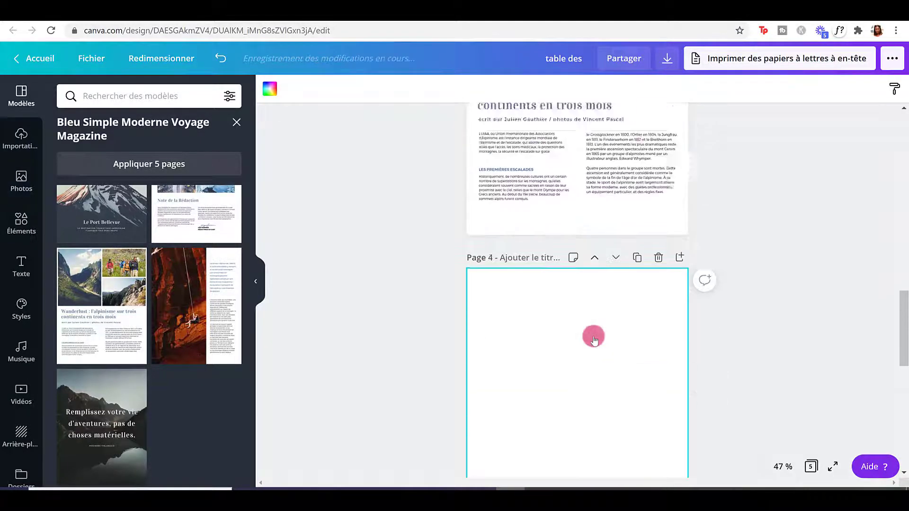
click(594, 351)
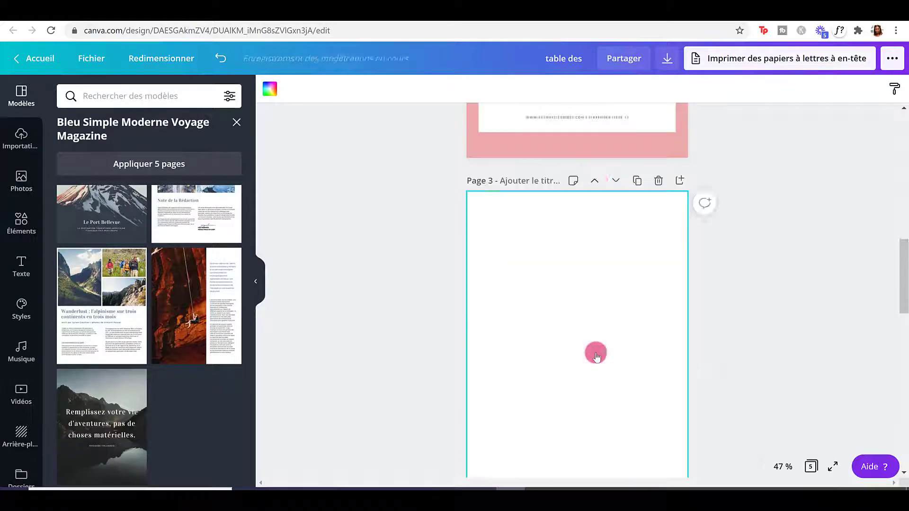
scroll(581, 327, down, 4)
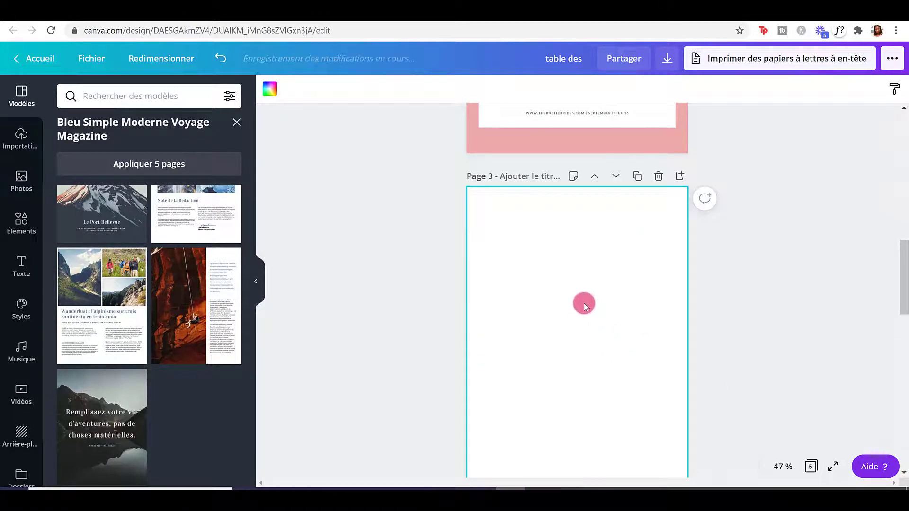
scroll(583, 294, down, 4)
scroll(575, 259, up, 3)
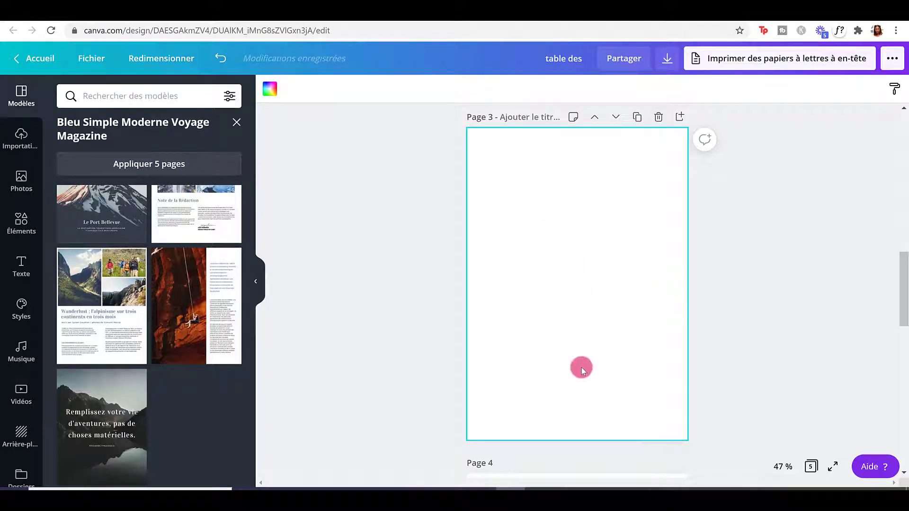
- Look through the page layouts of the Pink Rustic Photo Wedding and Nordique Femme Voyage magazine templates
click(235, 126)
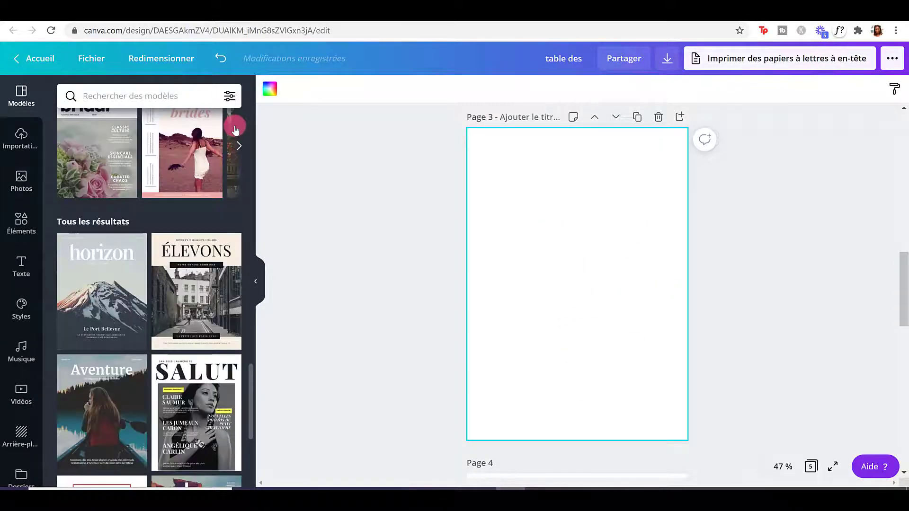
click(168, 170)
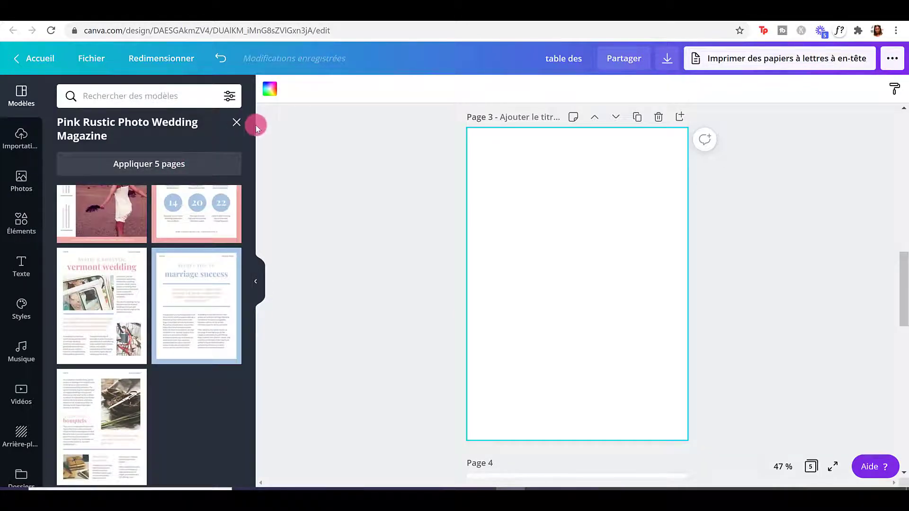
click(236, 122)
scroll(103, 306, down, 3)
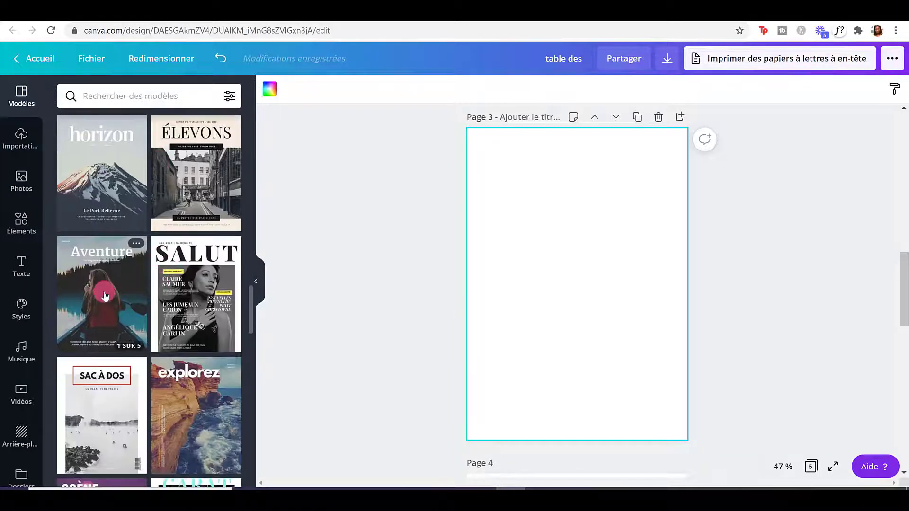
click(103, 306)
scroll(119, 284, down, 2)
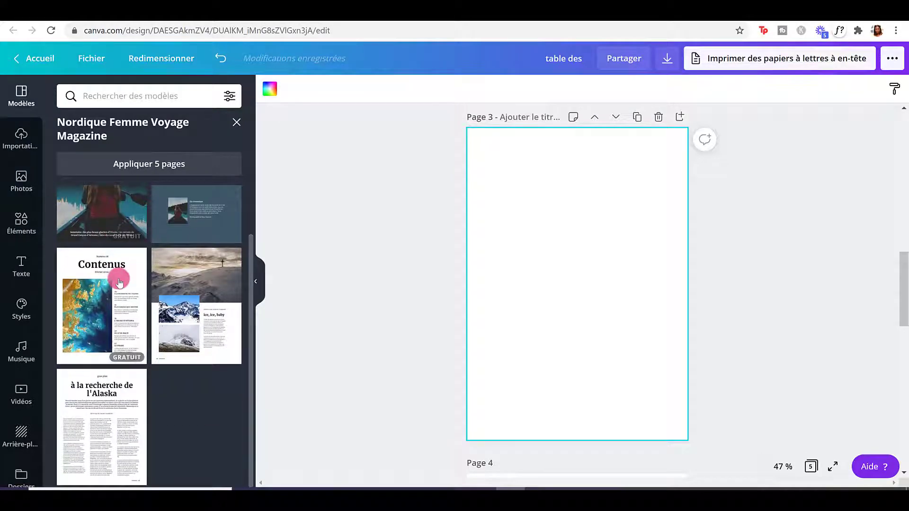
scroll(120, 275, up, 1)
click(235, 124)
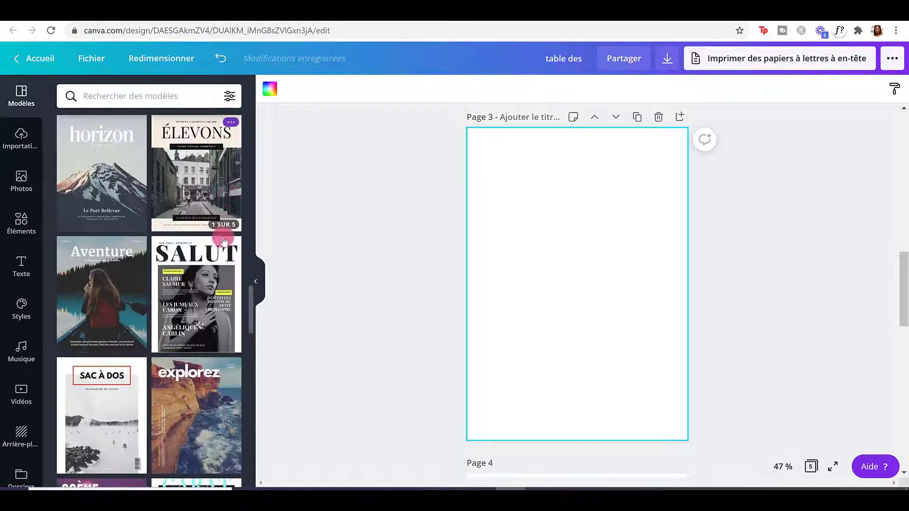
- Try the "SALUT" cover on the blank third page and undo it
click(201, 282)
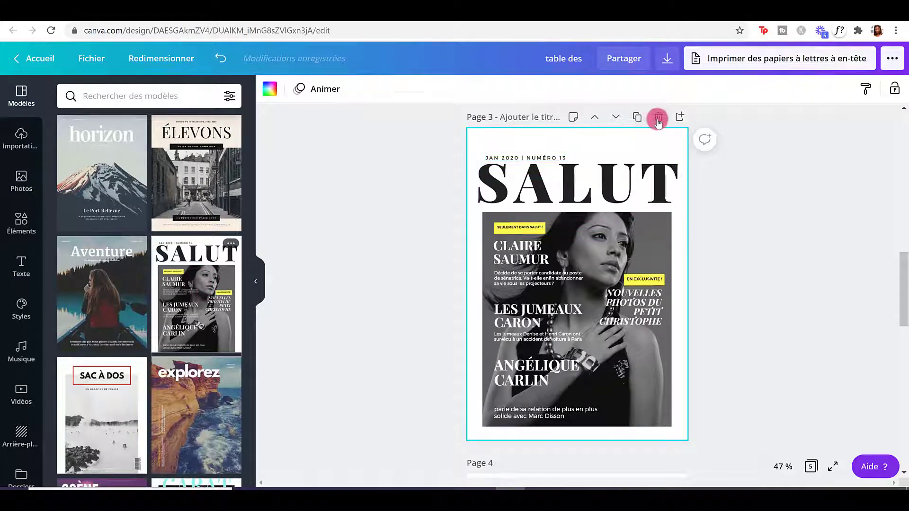
click(221, 58)
- Apply the "Venez, venez quand vous êtes prêt." layout from the Aqua Dégradé de gris Ado Magazine Couverture template to page 3
scroll(183, 237, down, 6)
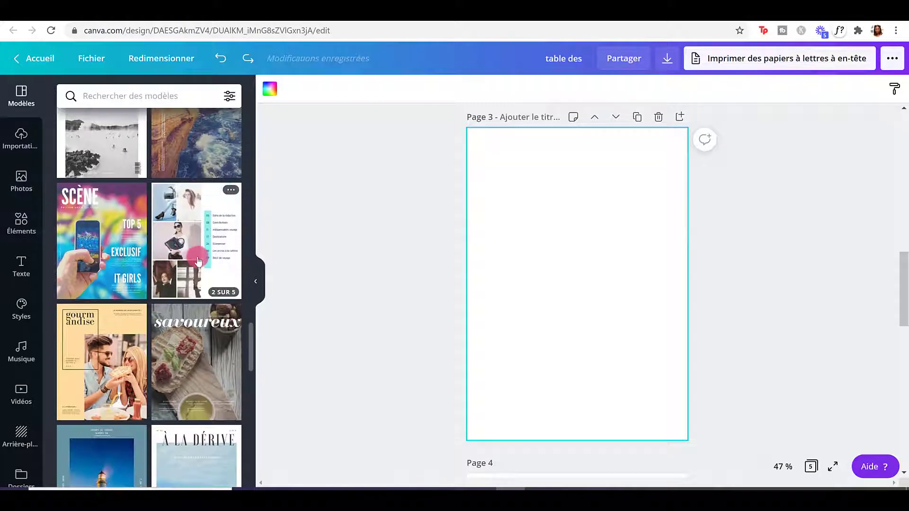
click(205, 230)
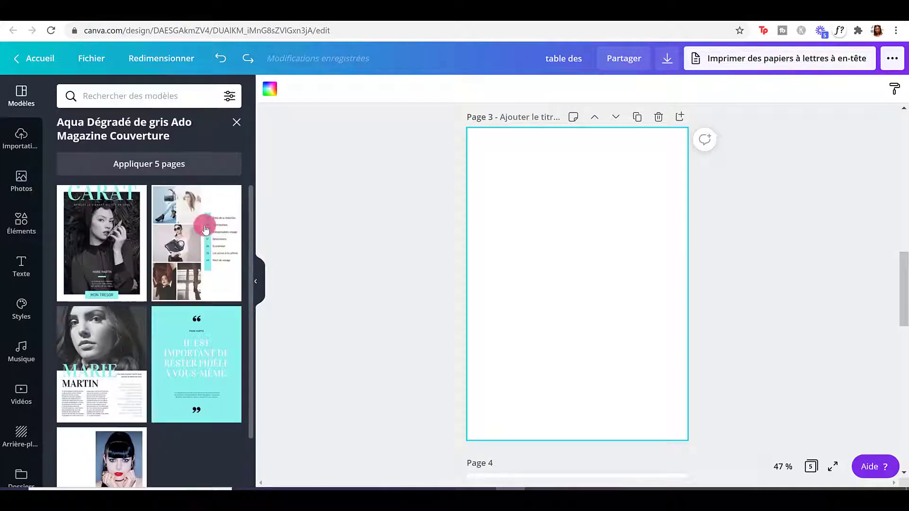
scroll(108, 360, down, 1)
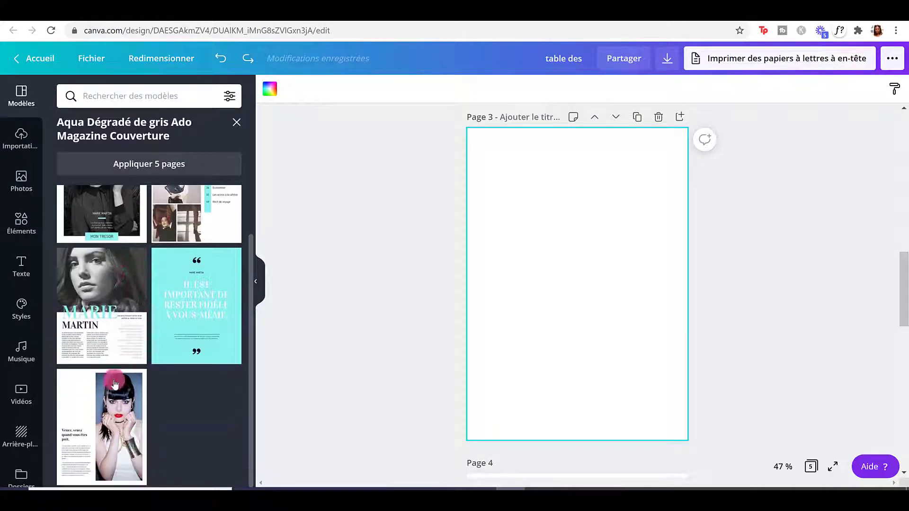
click(117, 410)
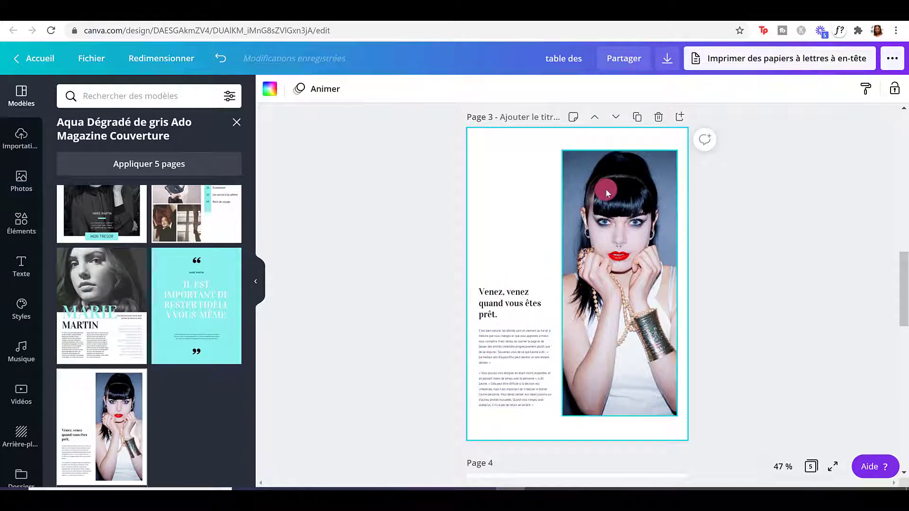
- Search the uploaded images by the person's name and replace the page 3 portrait with the photo of the woman writing in a denim shirt
click(620, 273)
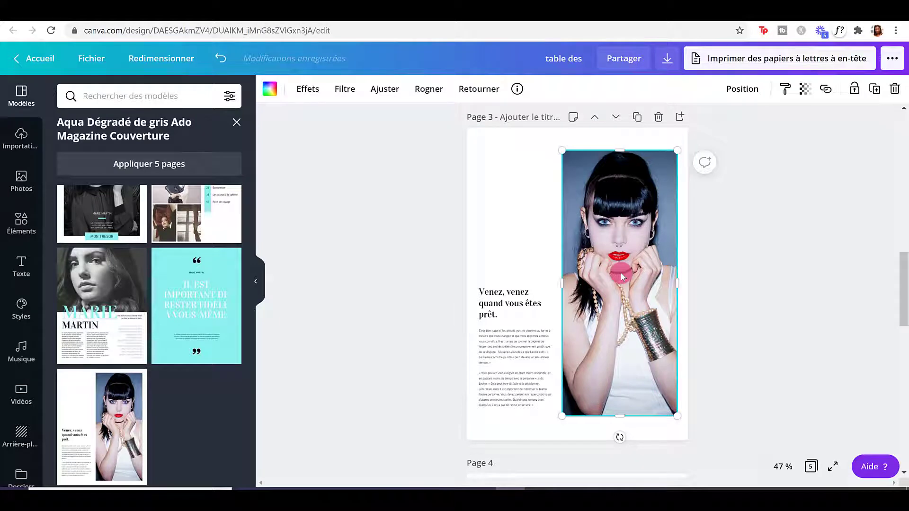
click(14, 138)
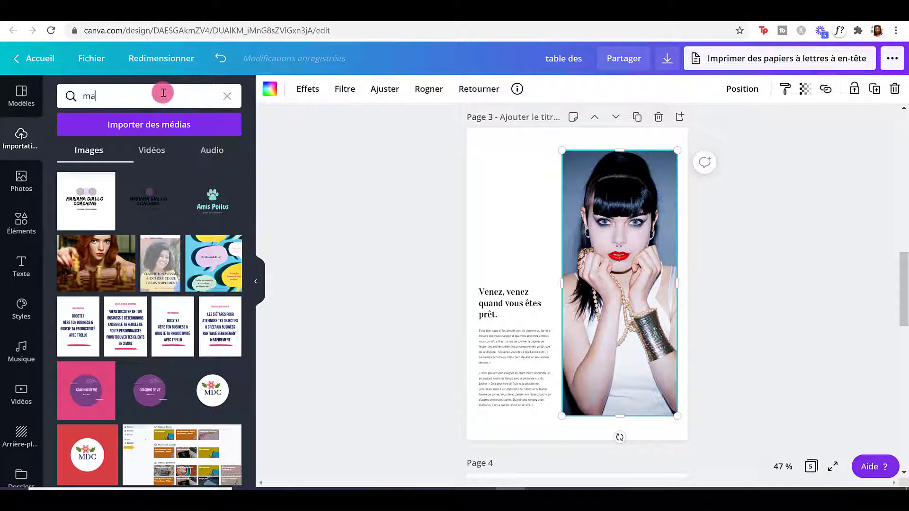
text(ma)
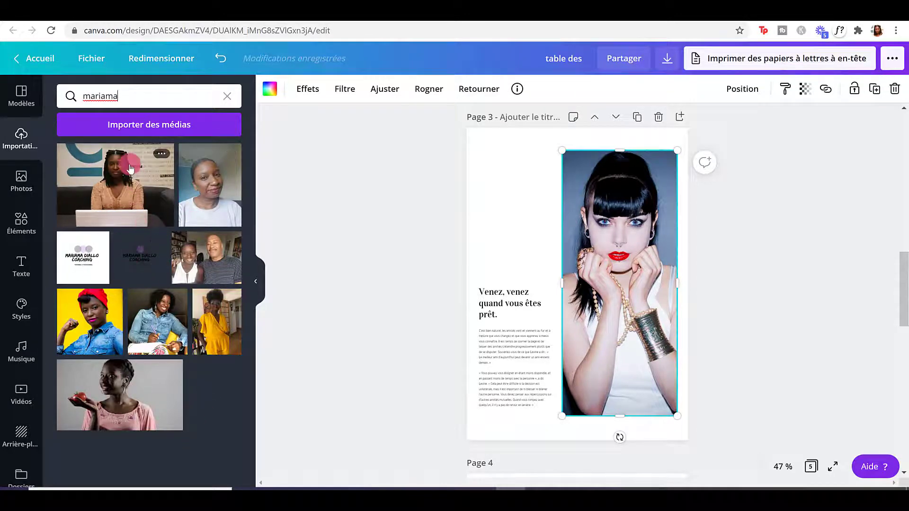
drag(161, 319, 580, 233)
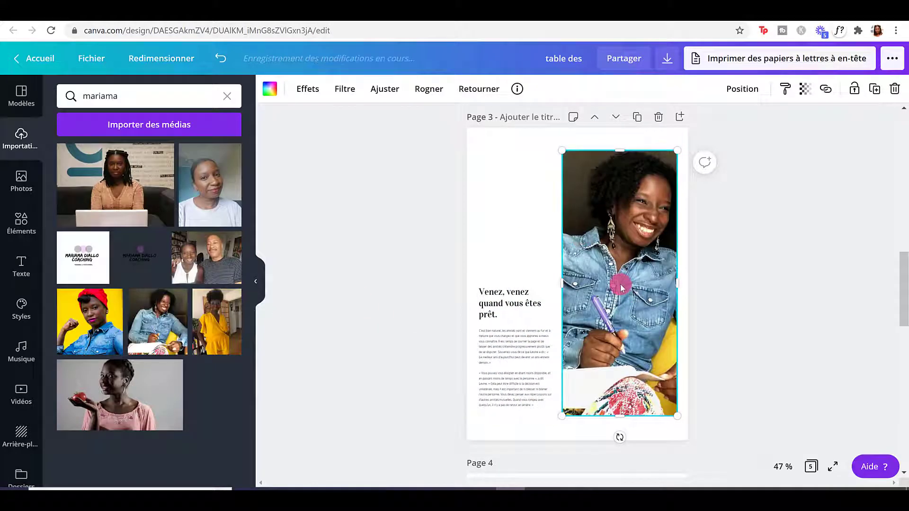
- Crop the new page 3 portrait, repositioning it so the woman's face and hair sit fully inside the frame
click(434, 90)
drag(585, 193, 581, 212)
click(288, 89)
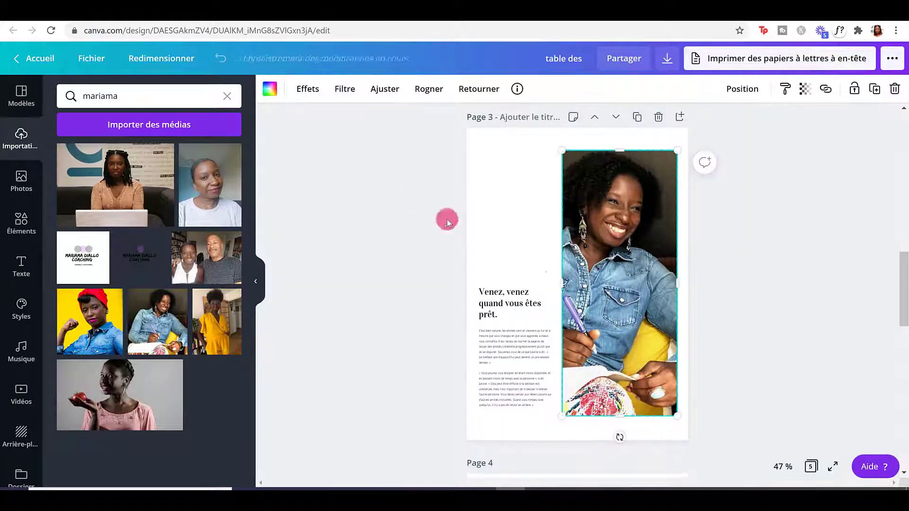
- Replace the page 3 heading "Venez, venez quand vous êtes prêt." with "Qui suis-je ?"
click(513, 296)
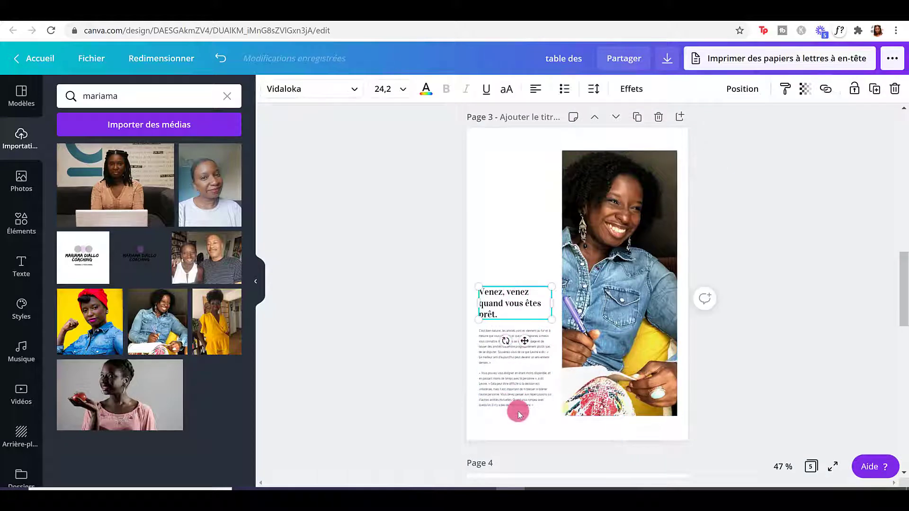
double_click(484, 293)
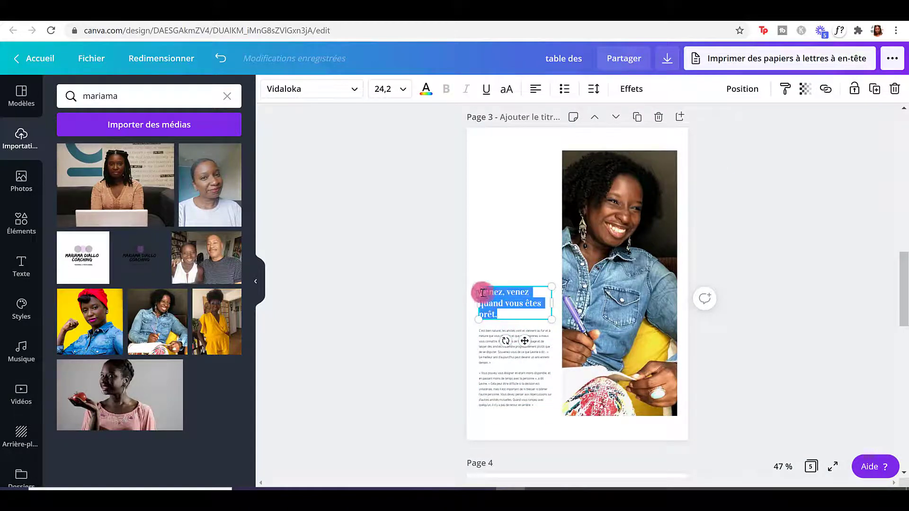
key(BackSpace)
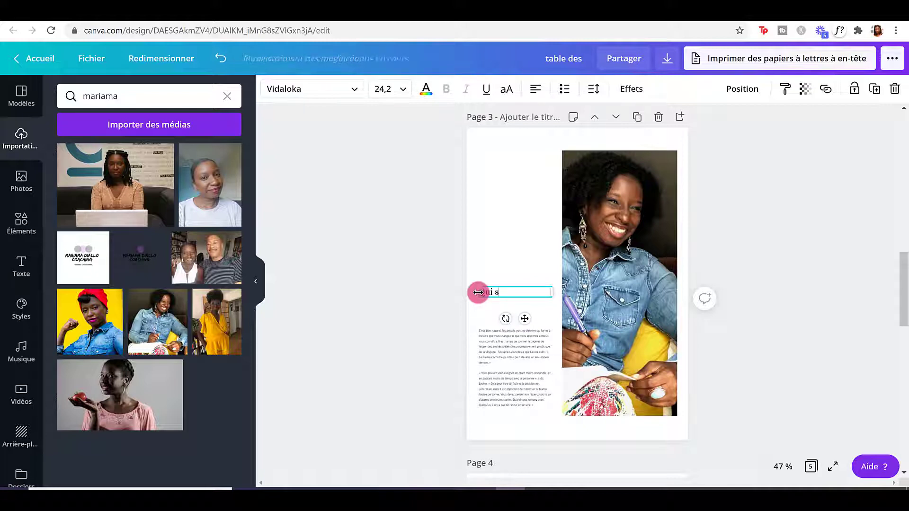
text(Qui suis-je ?)
- Replace the body paragraphs under the page 3 heading with the placeholder "Mettre la bio ici"
click(505, 370)
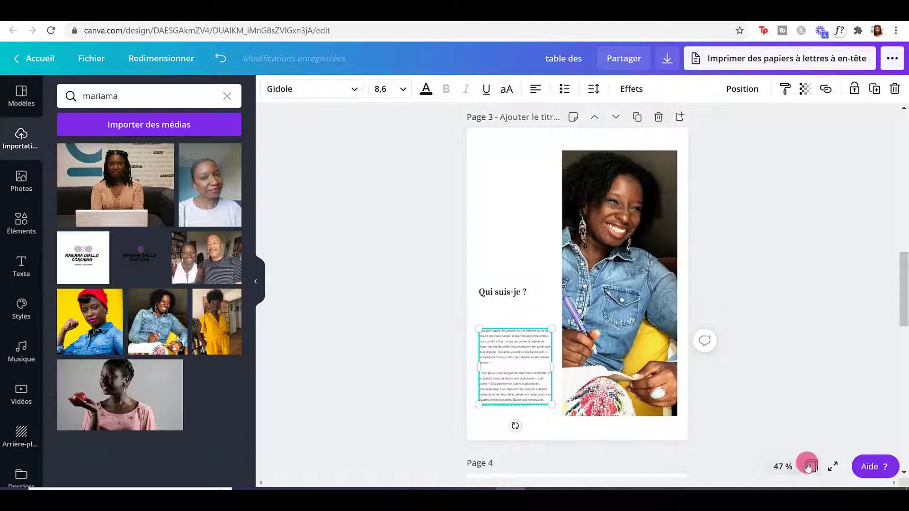
click(782, 468)
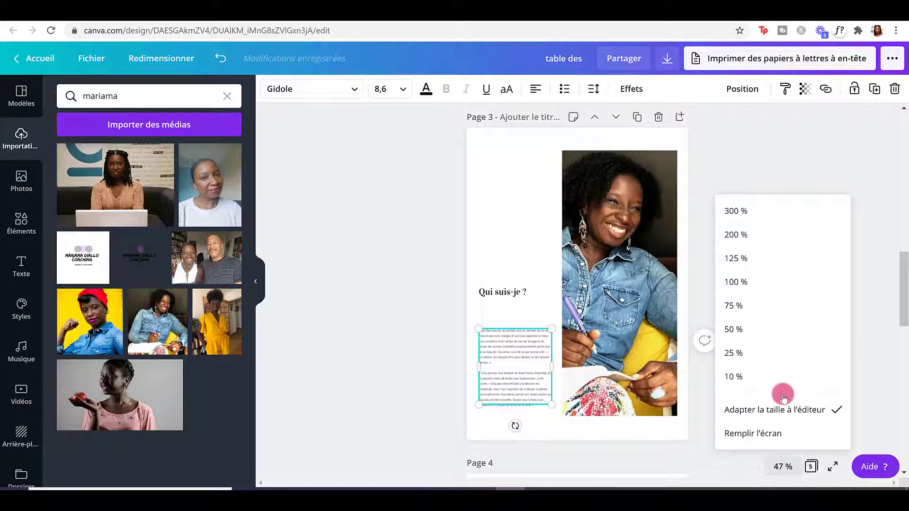
click(735, 306)
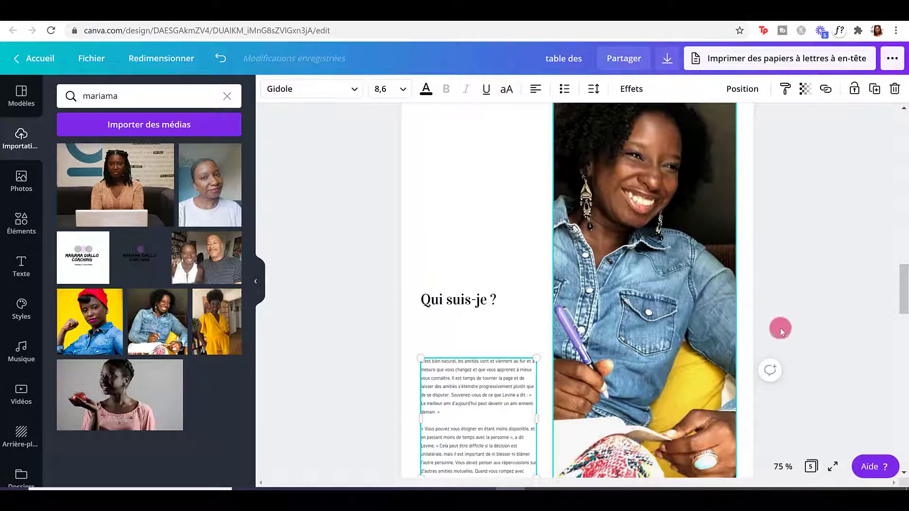
click(783, 467)
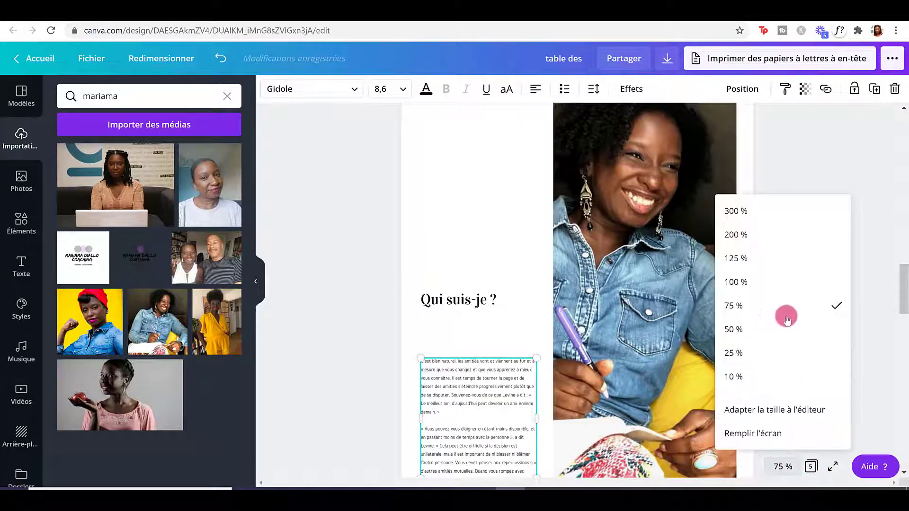
click(746, 281)
scroll(475, 319, down, 4)
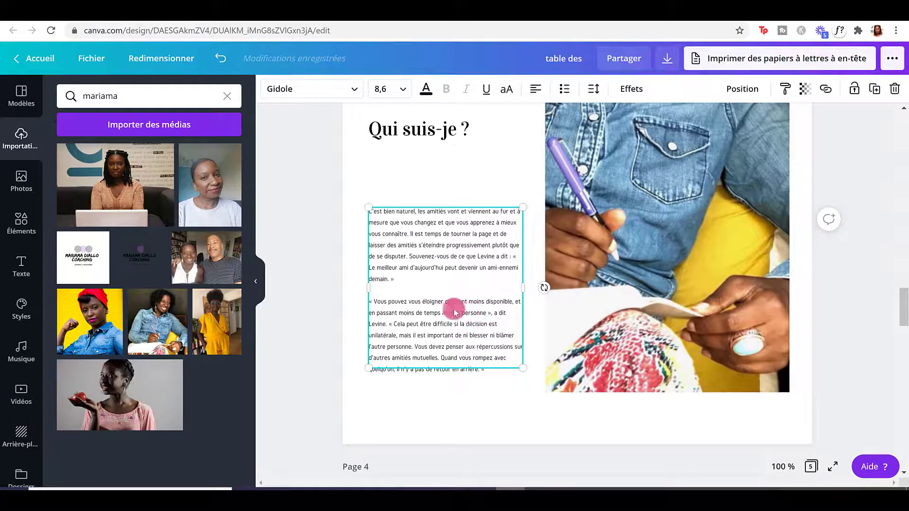
click(505, 358)
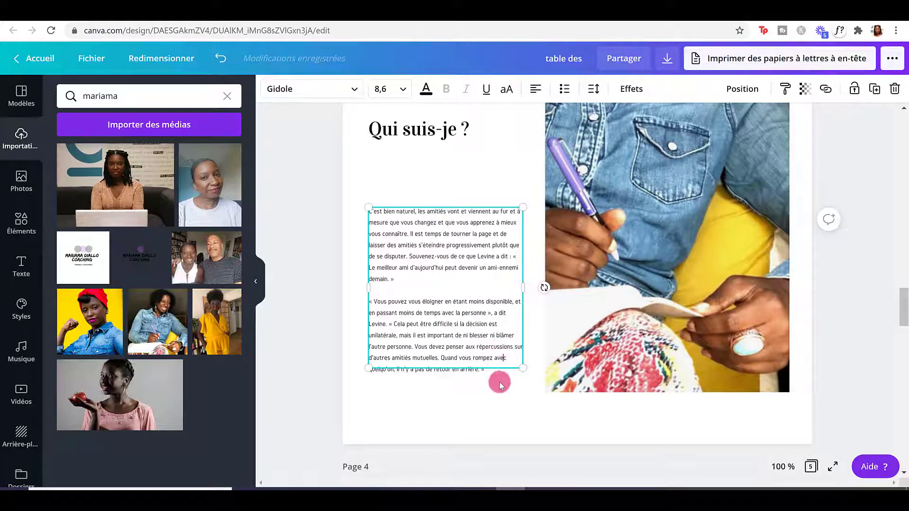
drag(512, 363, 368, 209)
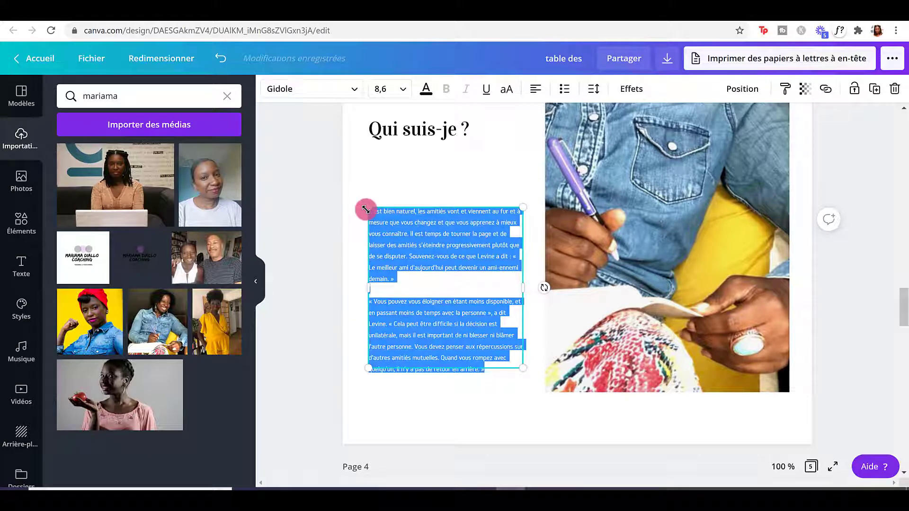
key(BackSpace)
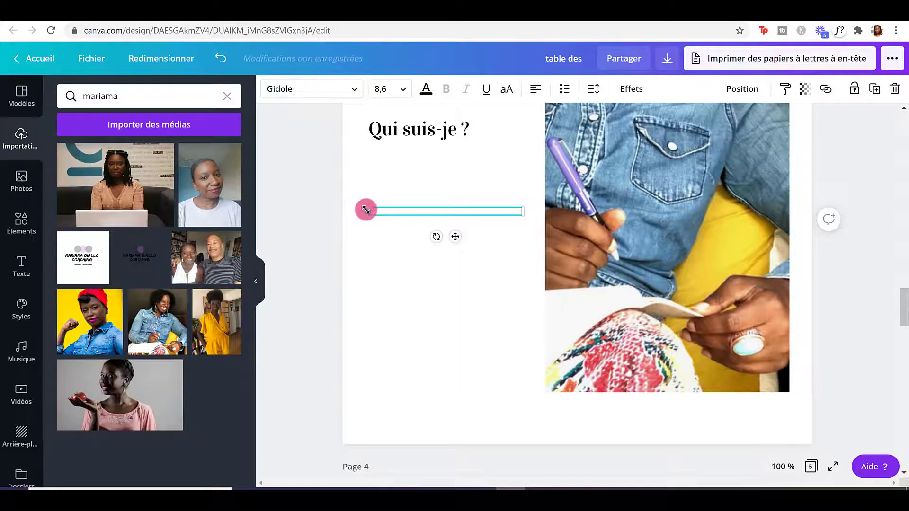
text(Mettre la bio ici)
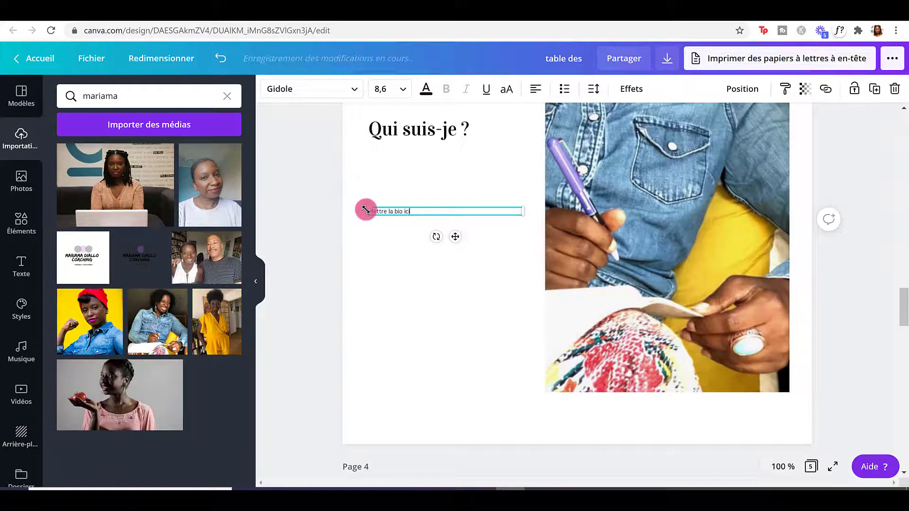
click(400, 320)
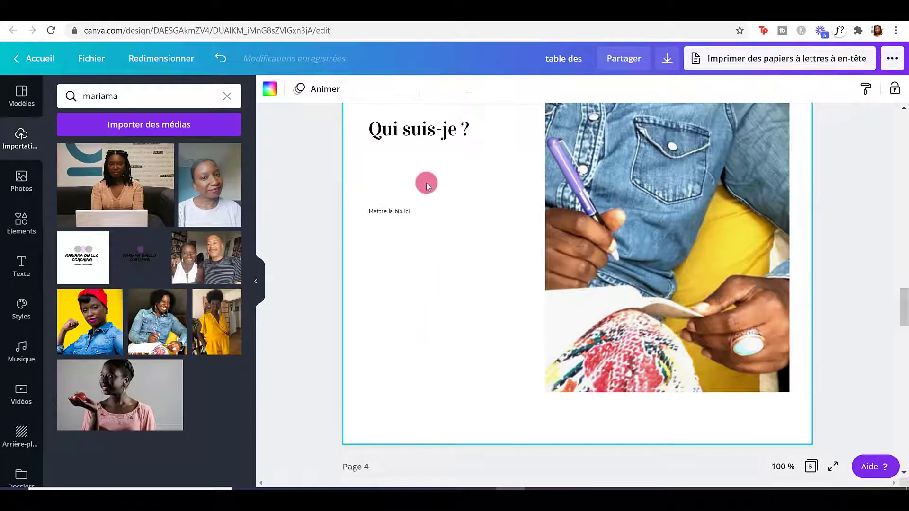
- Review the finished page 3 and the layouts of the following pages through the end of the magazine
scroll(675, 312, up, 10)
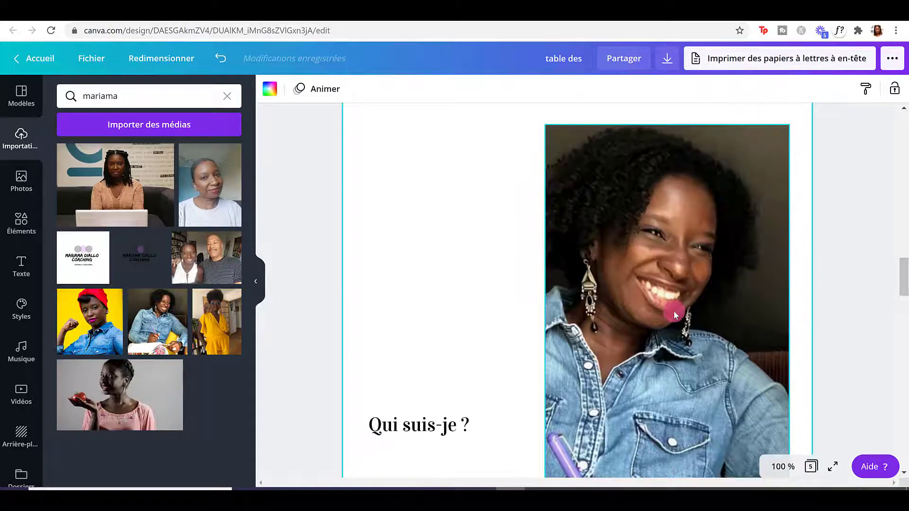
scroll(674, 311, down, 6)
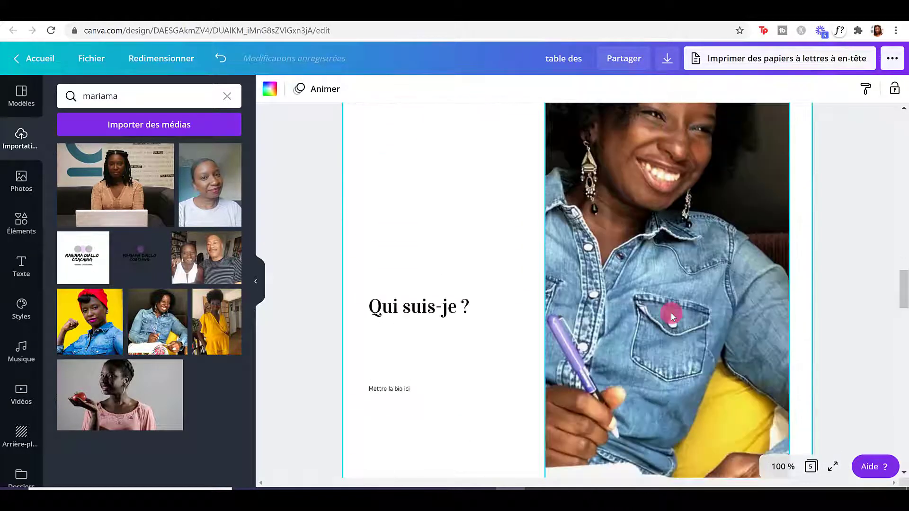
scroll(671, 313, down, 5)
scroll(669, 309, down, 5)
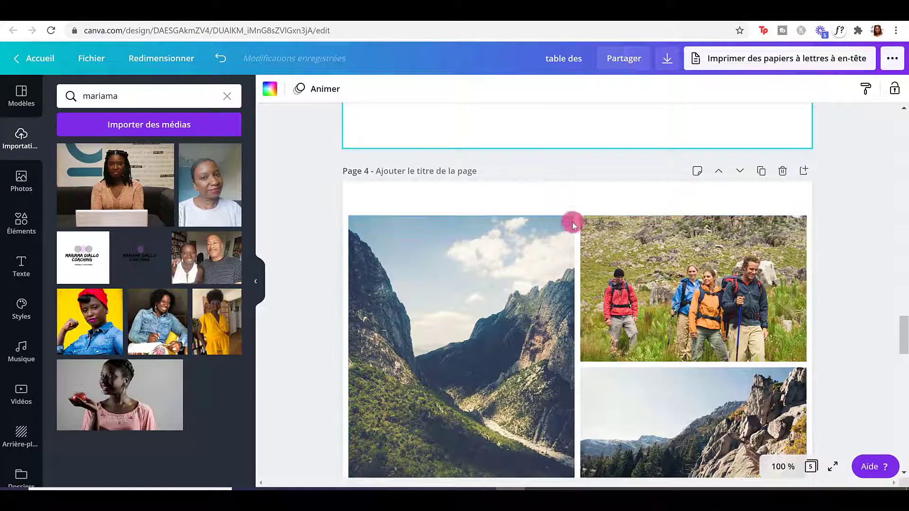
scroll(501, 300, down, 1)
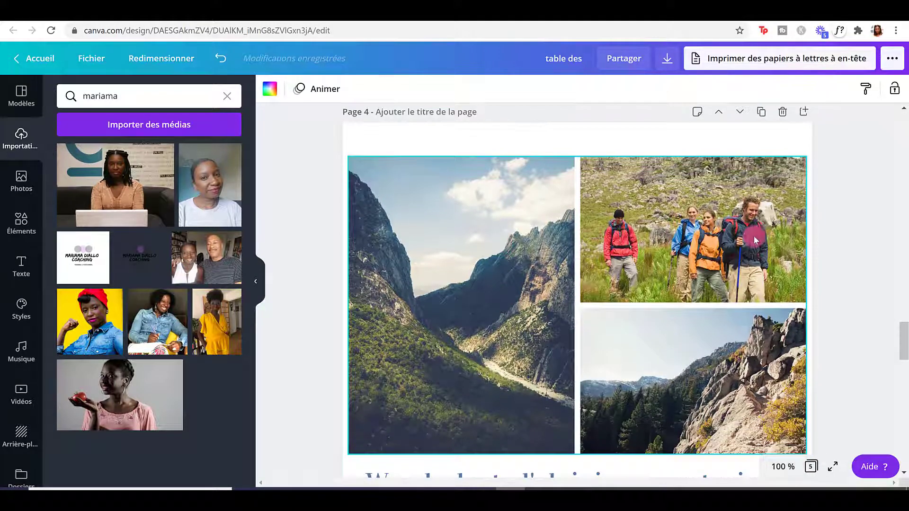
scroll(435, 351, down, 2)
scroll(525, 372, down, 3)
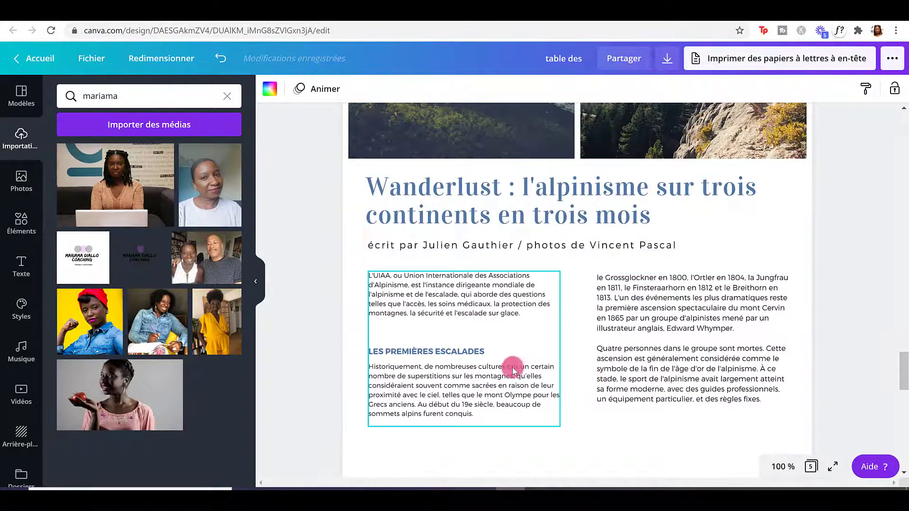
scroll(620, 377, down, 15)
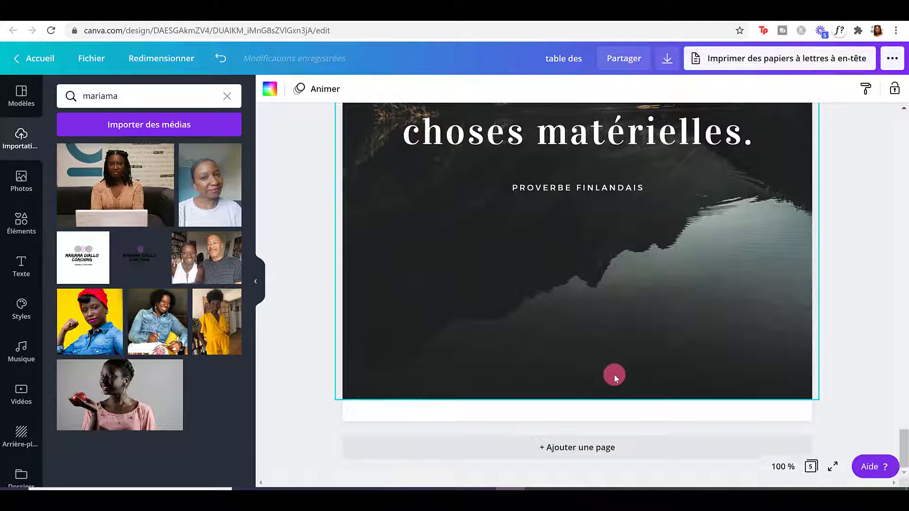
- Add a blank page 6 at the end of the magazine and place a title text centered near its top
click(609, 444)
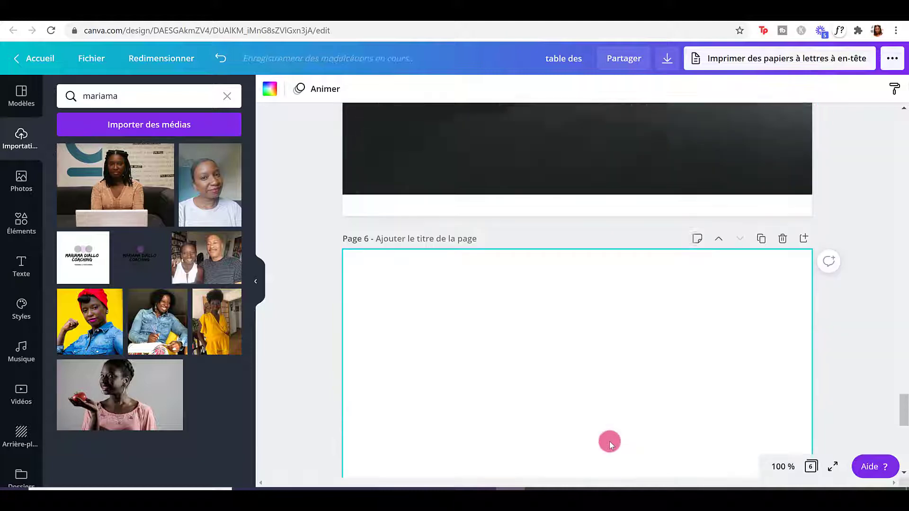
scroll(590, 335, up, 1)
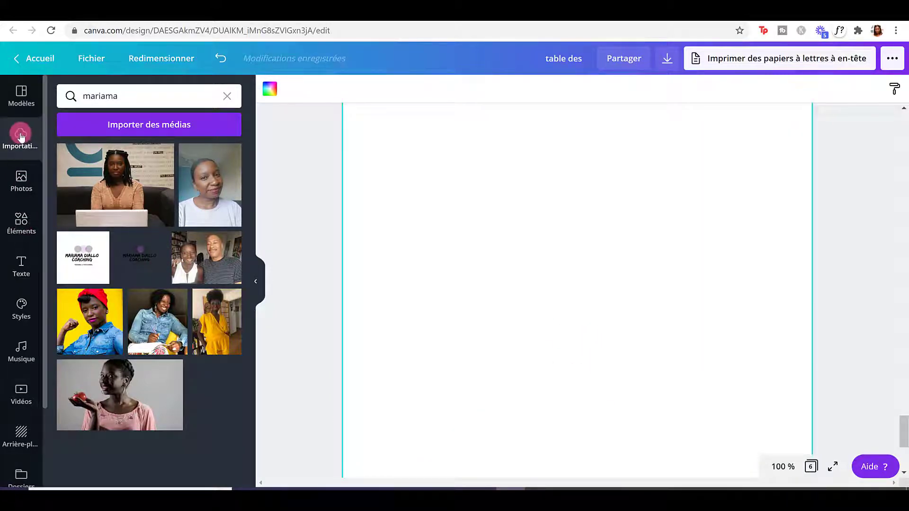
click(19, 263)
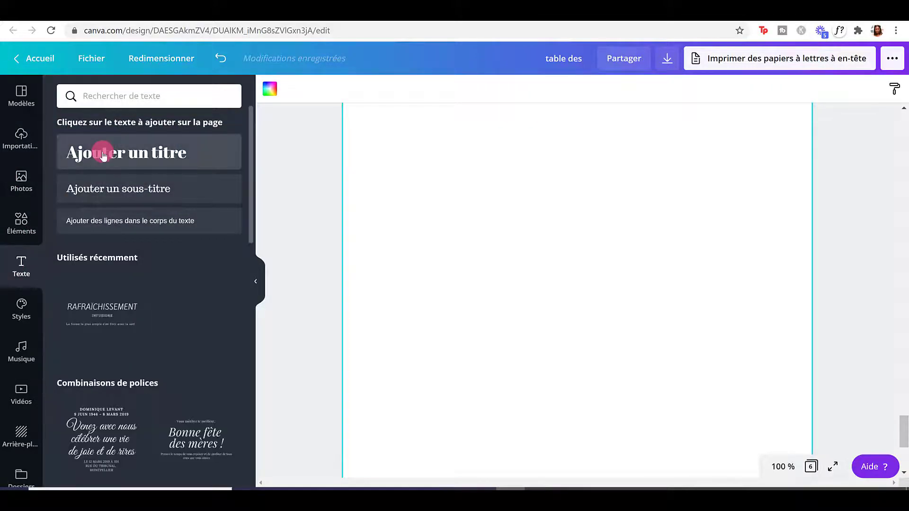
click(114, 162)
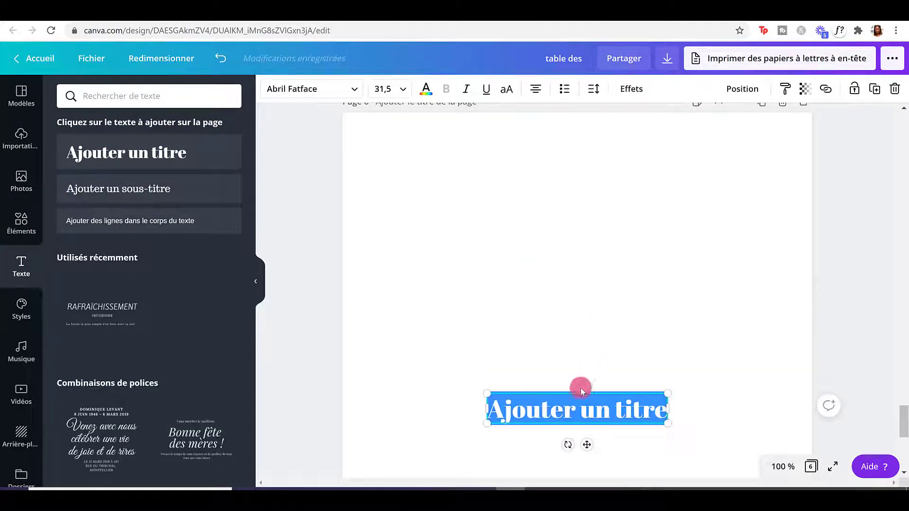
drag(587, 445, 585, 243)
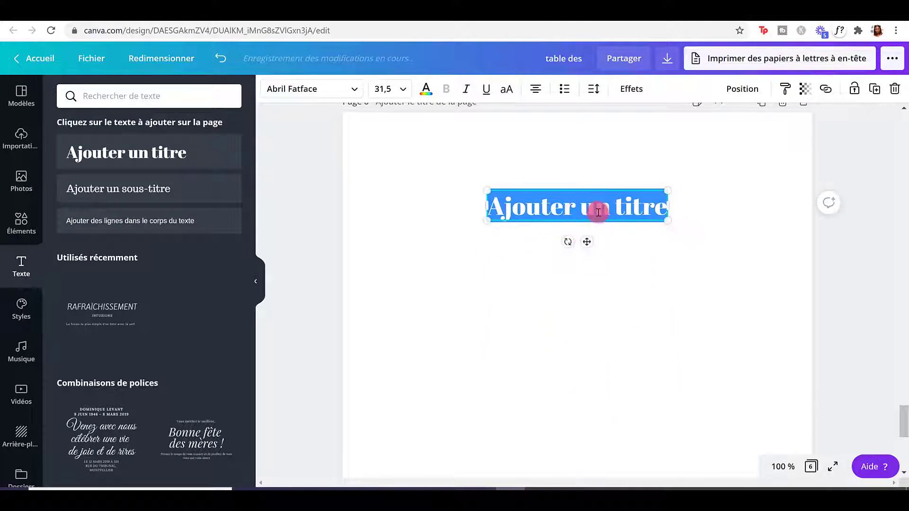
- Change the page 6 title text to "Listez vos valeurs" and nudge it slightly up and to the left
click(598, 209)
click(497, 206)
drag(494, 204, 670, 216)
text(Listere)
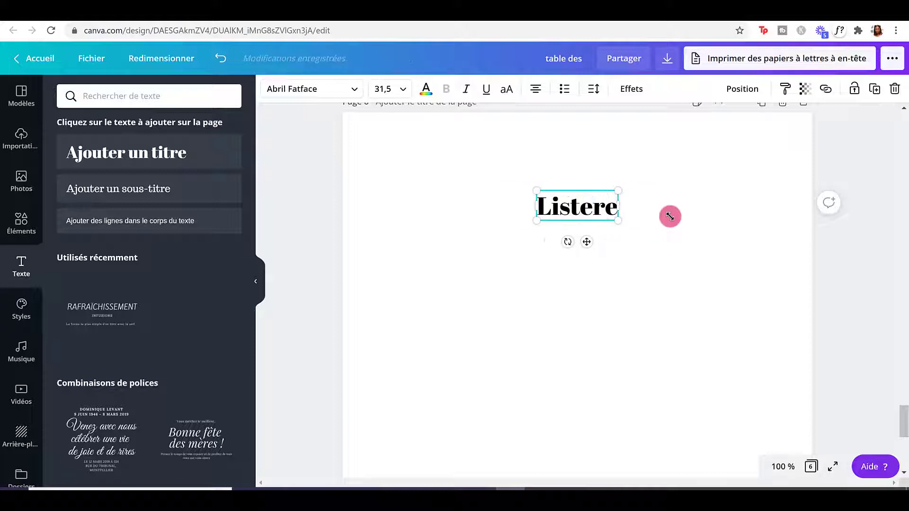
key(BackSpace)
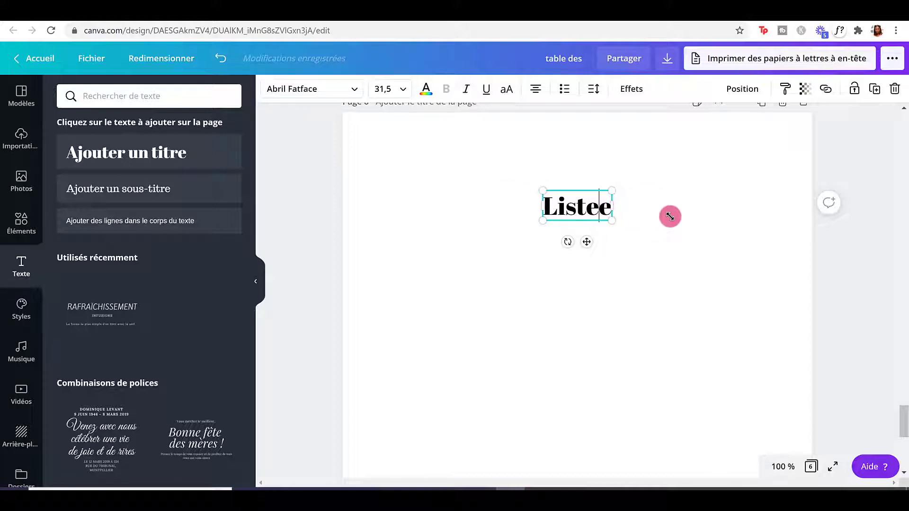
text(z )
text(vos valeurs e)
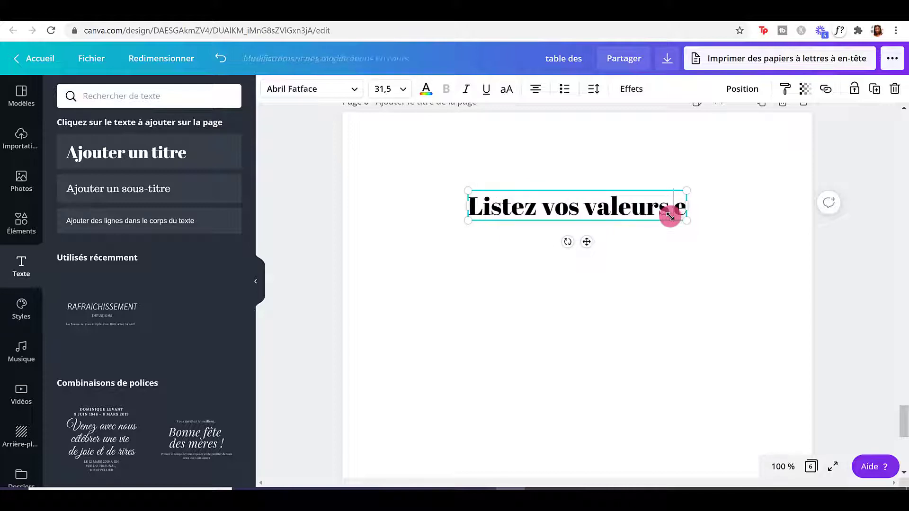
key(Delete)
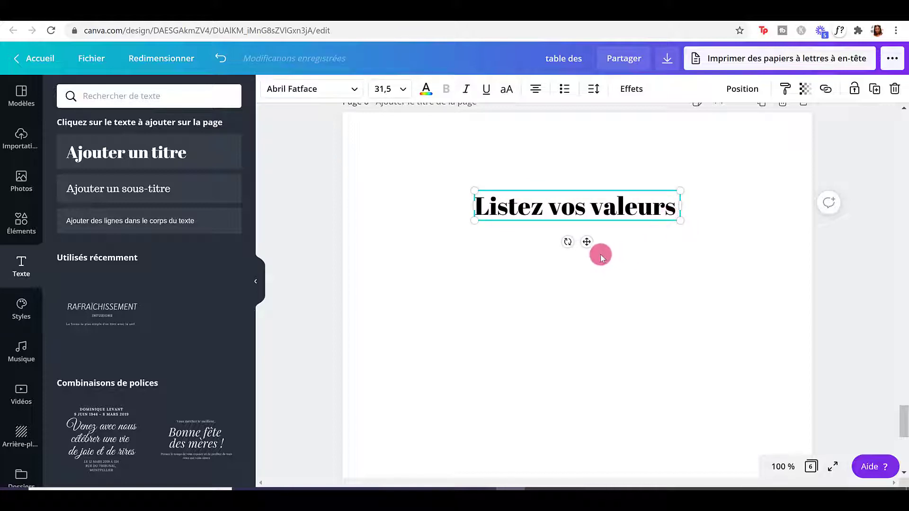
drag(590, 245, 583, 238)
click(522, 256)
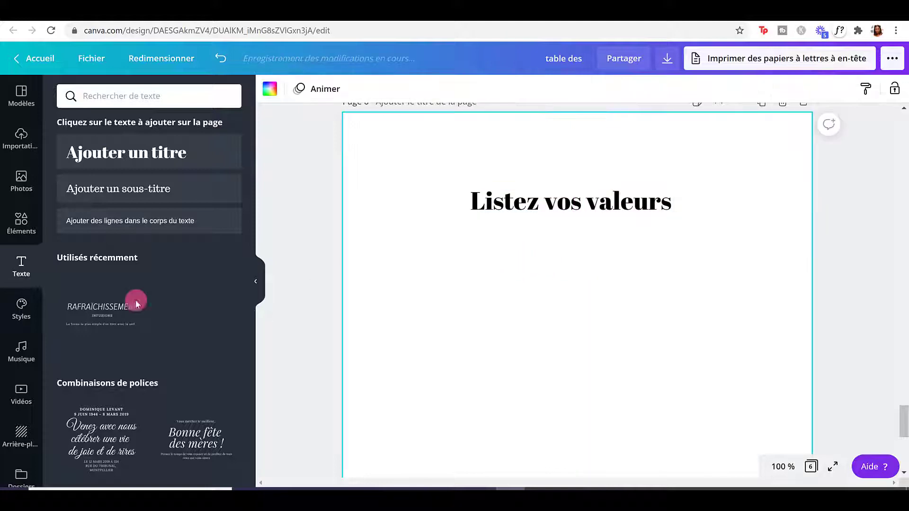
- Add a square shape to page 6 and position it just below the "Listez vos valeurs" title
click(13, 220)
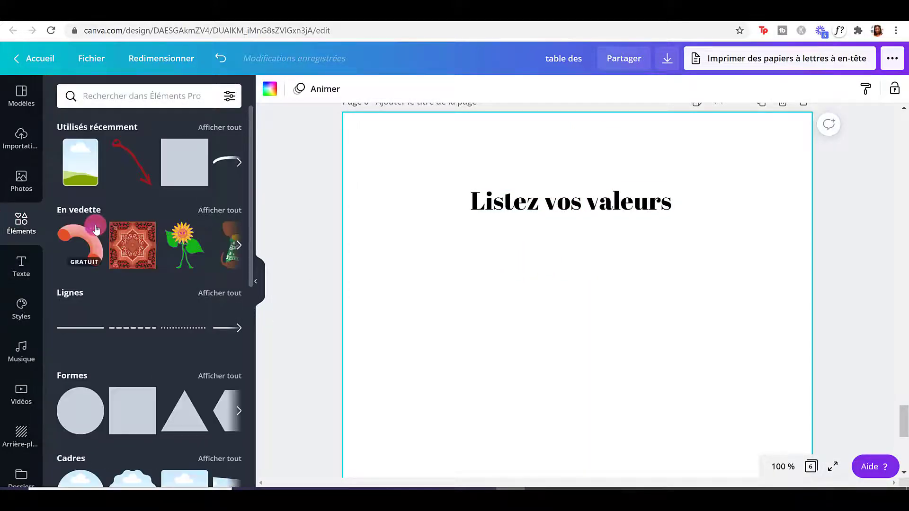
scroll(82, 407, down, 2)
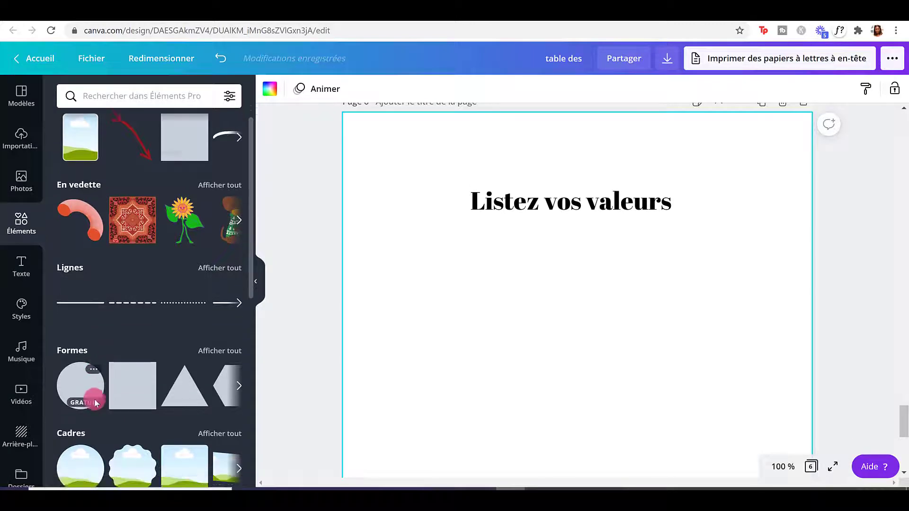
click(128, 353)
drag(534, 405, 540, 327)
scroll(539, 328, down, 2)
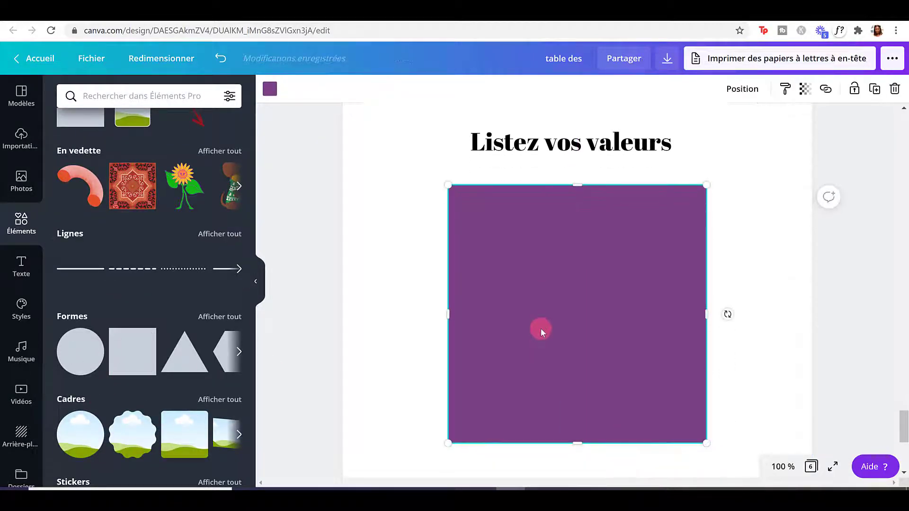
- Reshape the square into a wide, shorter rectangle spanning nearly the page width and apply the light pink document color to it
drag(447, 314, 375, 297)
drag(706, 312, 800, 310)
drag(577, 445, 591, 330)
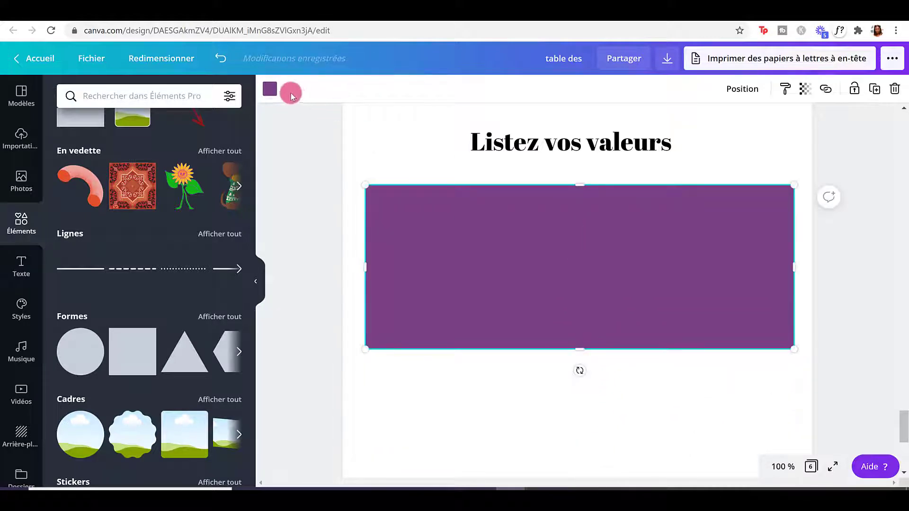
click(270, 89)
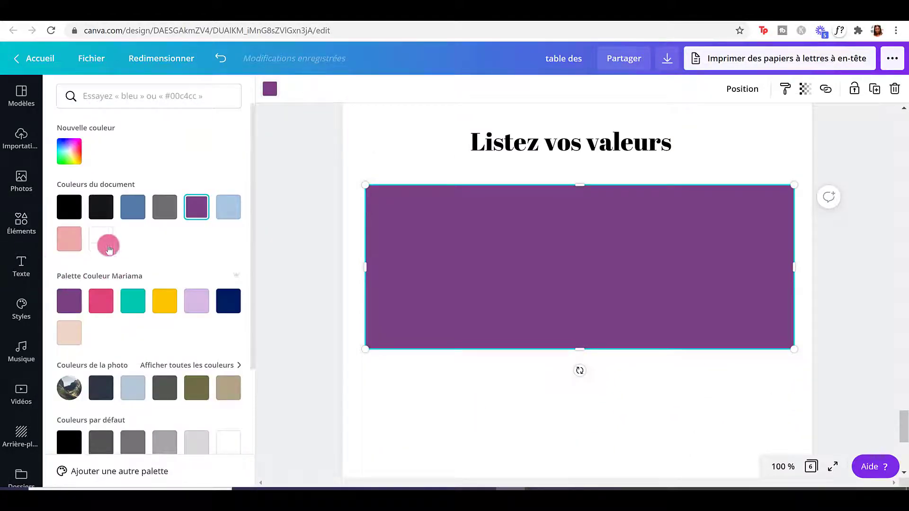
click(70, 244)
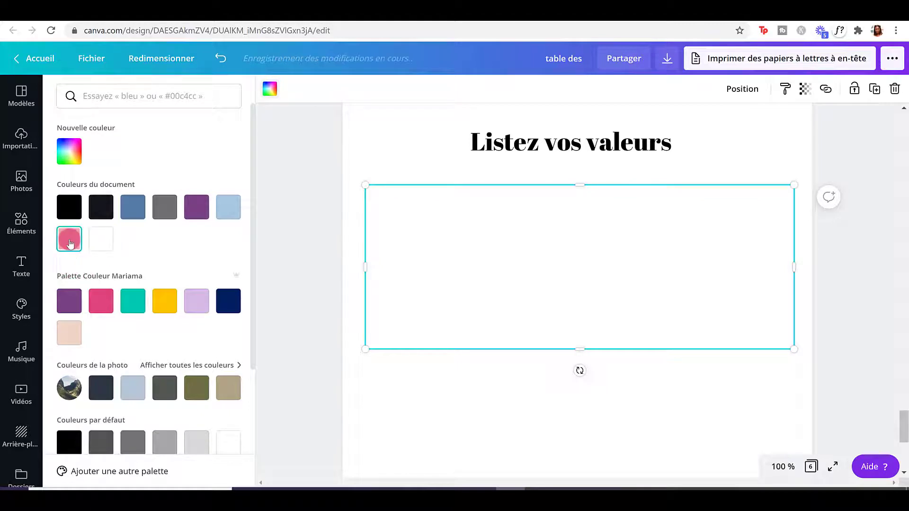
- Recolor the wide rectangle on page 6 with the yellow from the brand palette and deselect it
click(174, 305)
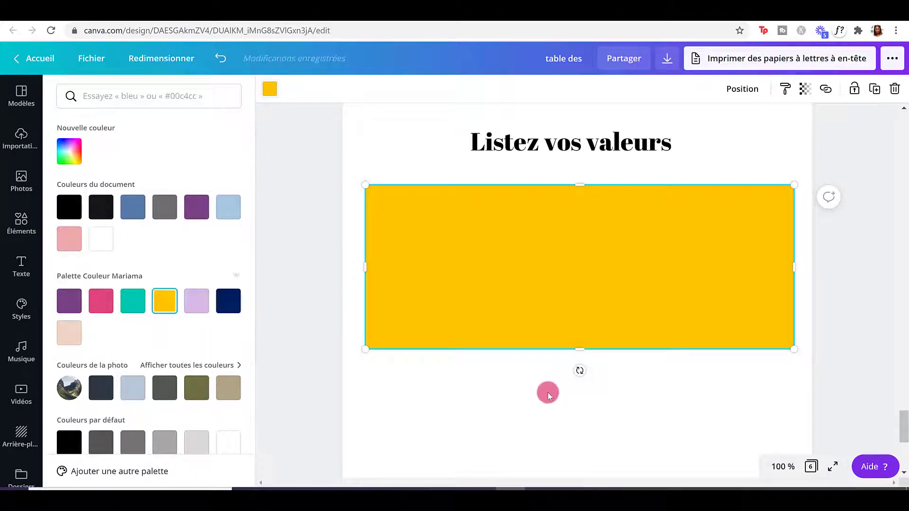
click(546, 394)
click(550, 394)
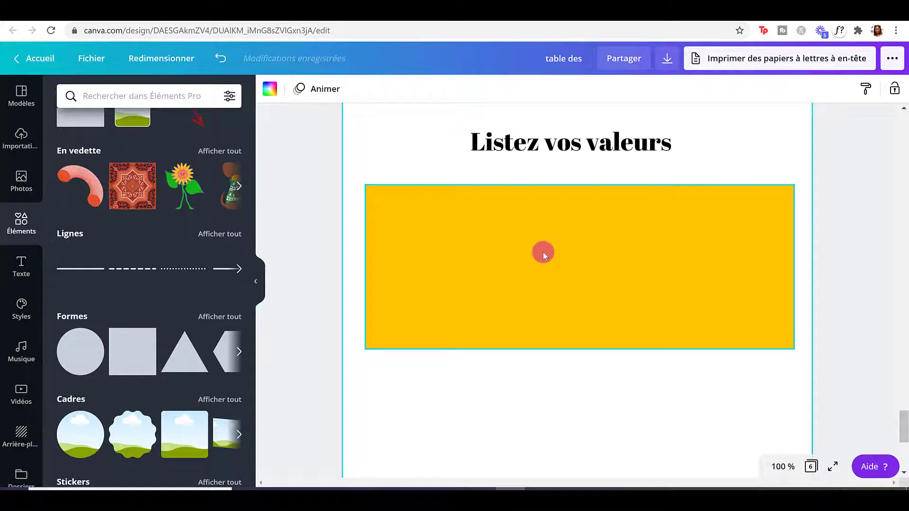
- Duplicate the "Mettre la bio ici" text on the "Qui suis-je ?" page and place the copy near the page's lower edge
scroll(544, 255, up, 5)
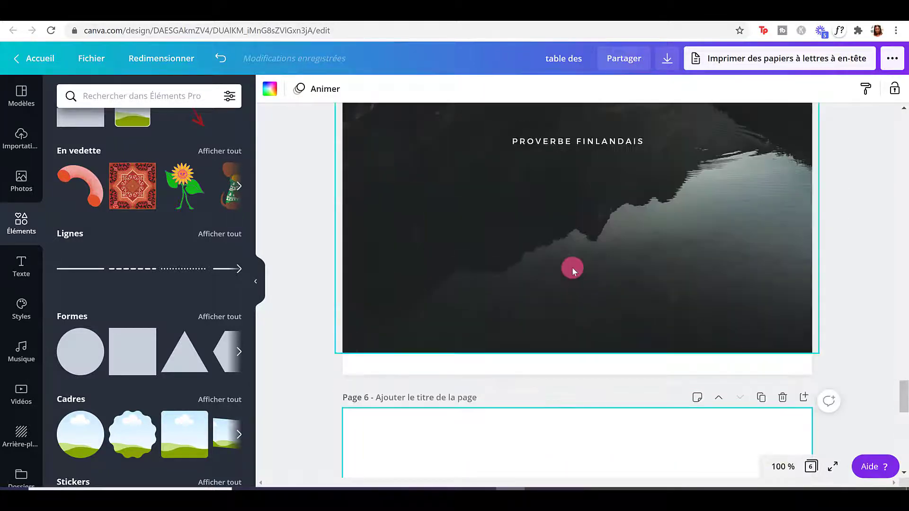
scroll(575, 274, up, 10)
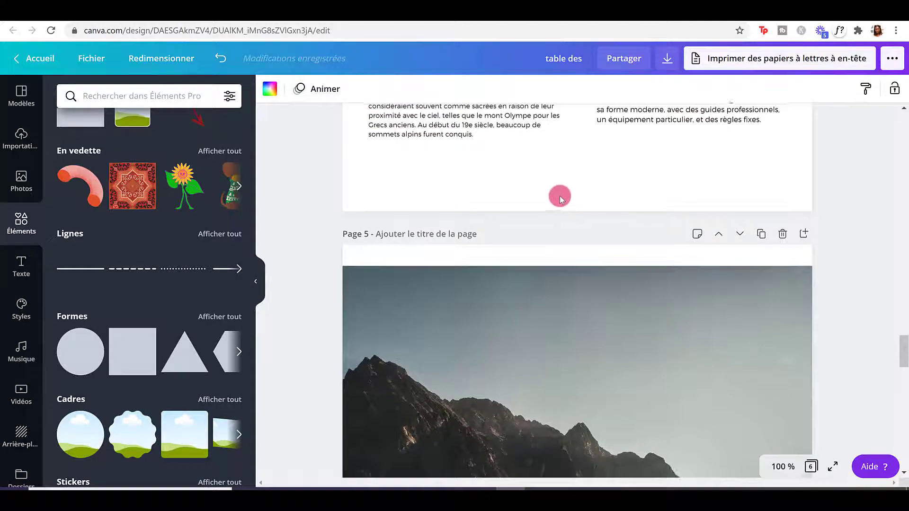
scroll(560, 196, up, 10)
scroll(559, 197, up, 8)
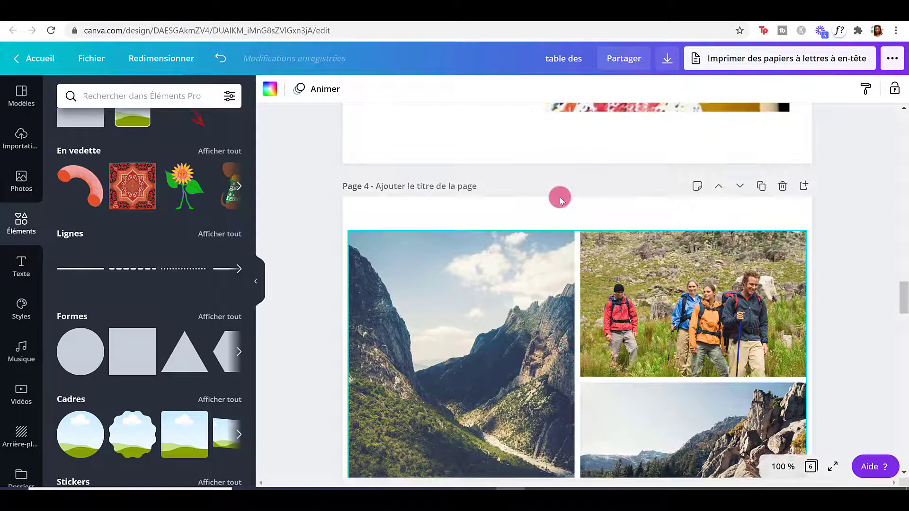
scroll(559, 197, down, 3)
scroll(560, 197, down, 1)
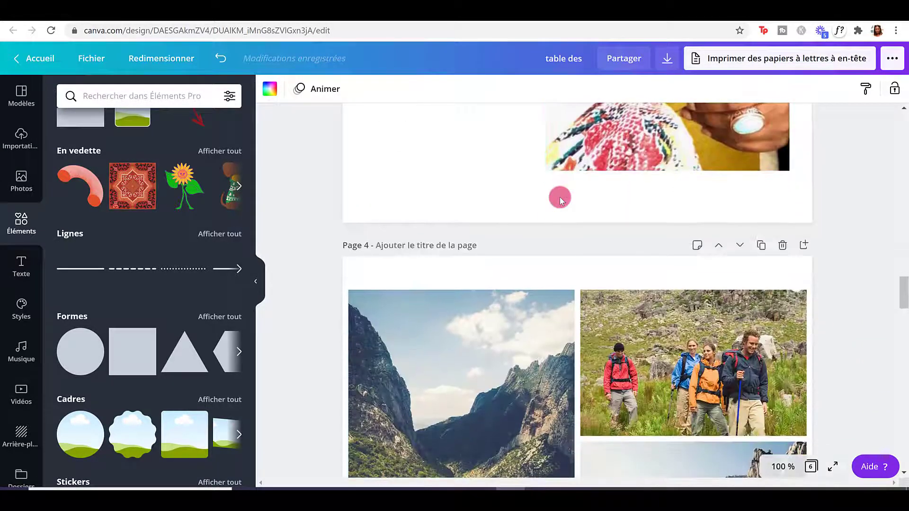
click(520, 211)
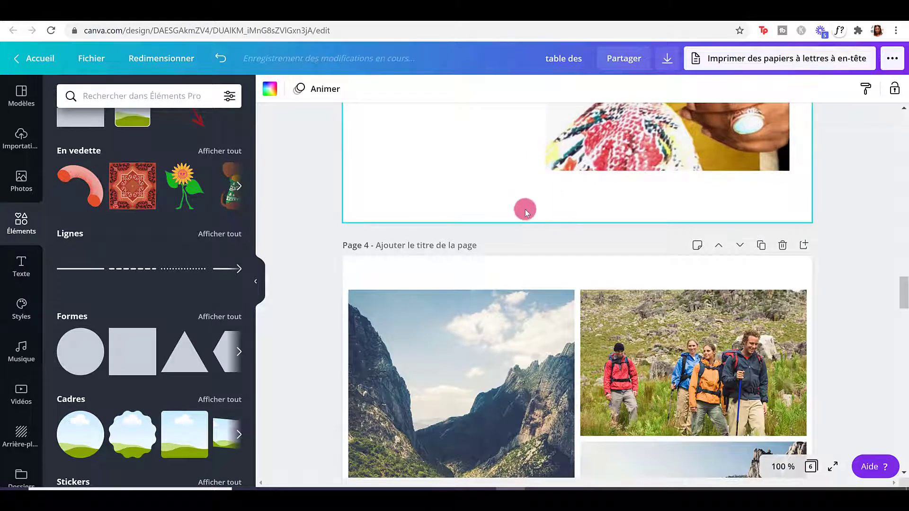
scroll(524, 210, up, 2)
click(406, 113)
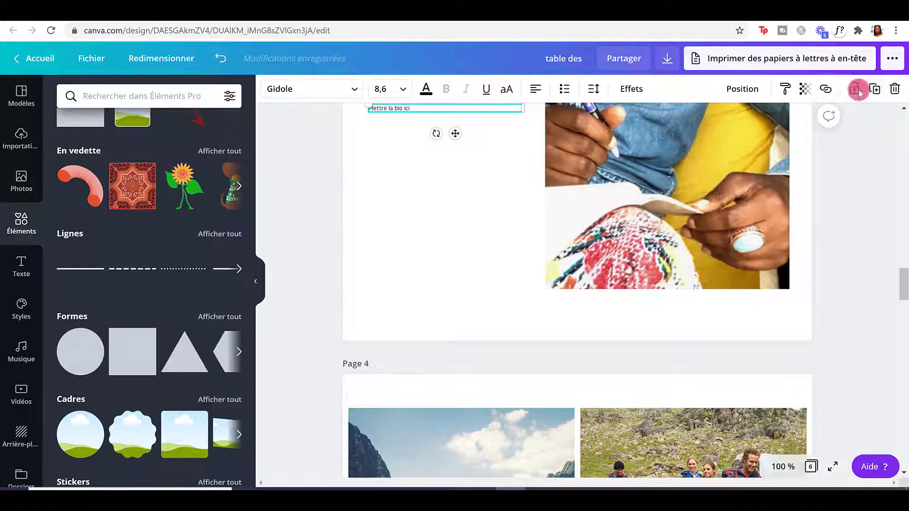
click(874, 89)
drag(468, 146, 556, 352)
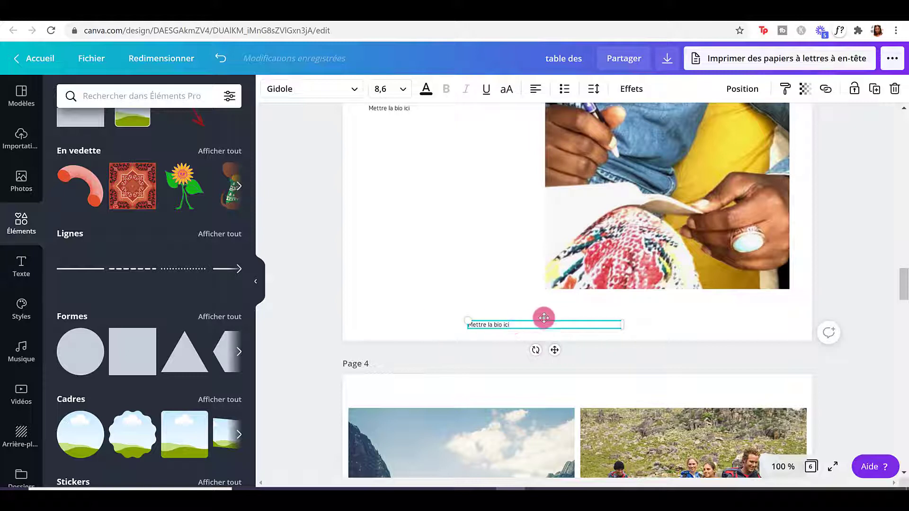
key(BackSpace)
key(BackSpace)
key(BackSpace)
key(BackSpace)
key(BackSpace)
key(BackSpace)
key(BackSpace)
key(BackSpace)
key(BackSpace)
key(BackSpace)
key(BackSpace)
key(BackSpace)
key(BackSpace)
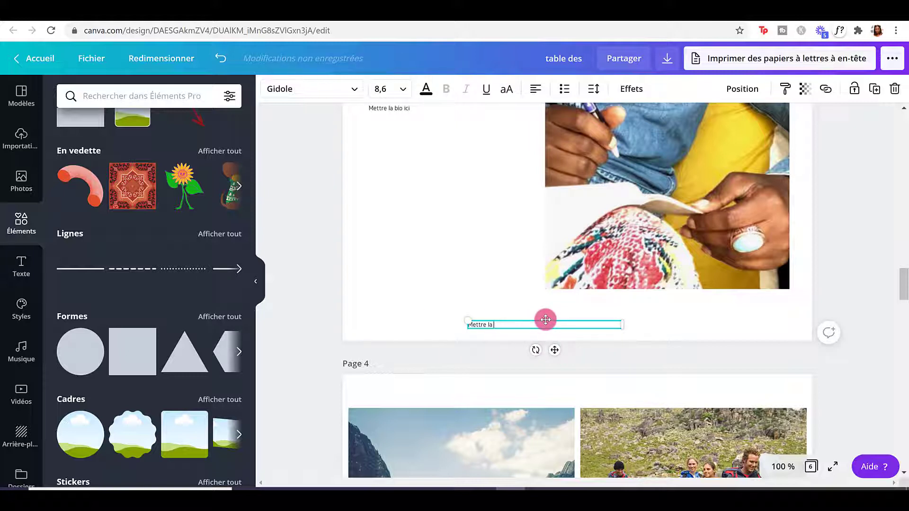
key(BackSpace)
text(www.mariamacoach)
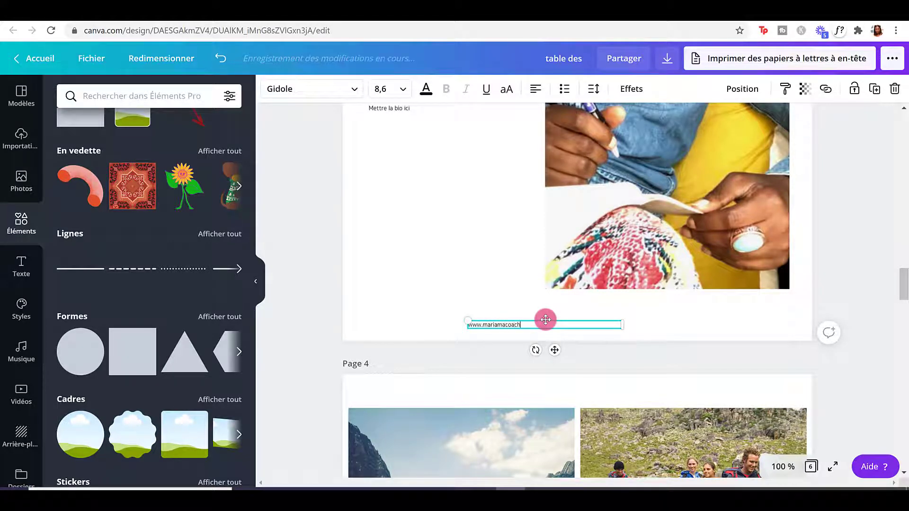
text(ing.com)
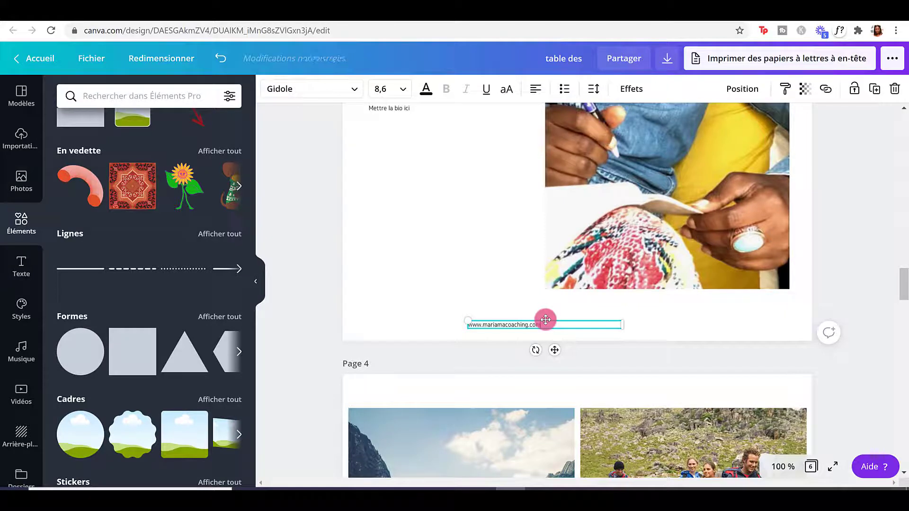
drag(554, 352, 499, 325)
key(ctrl+c)
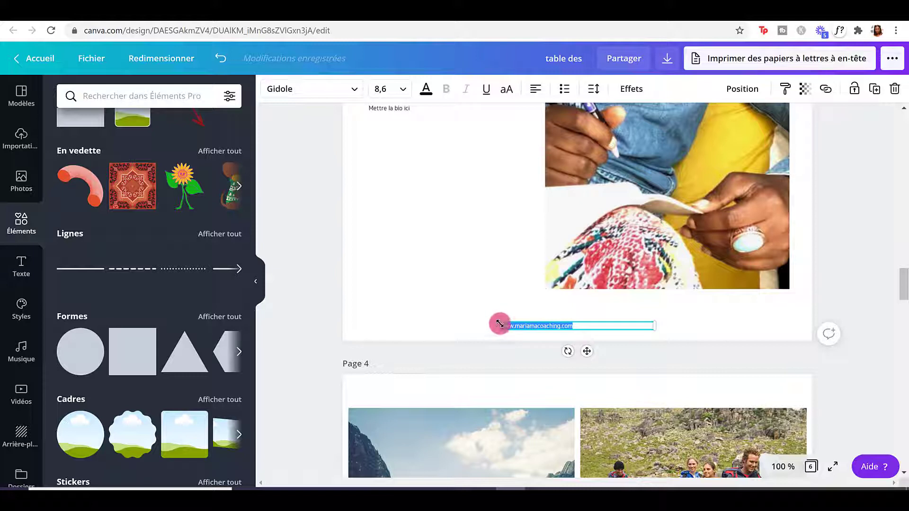
click(826, 97)
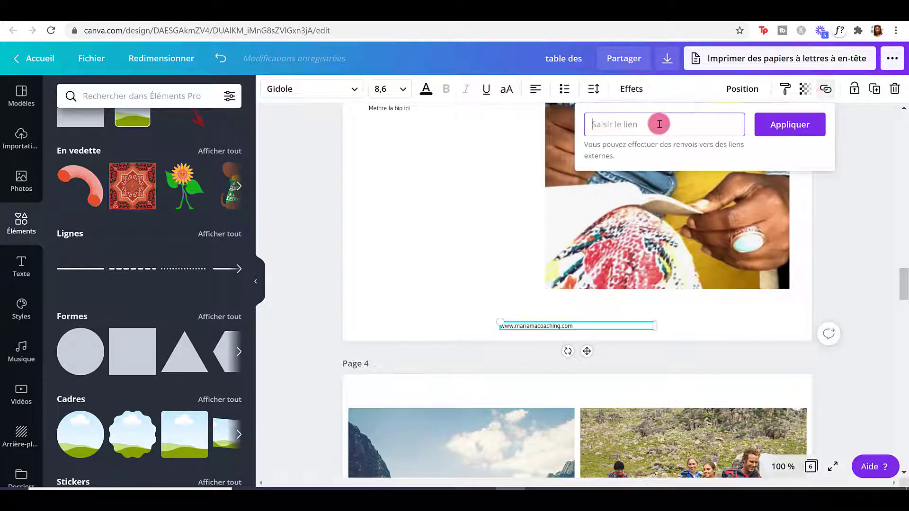
key(ctrl+v)
click(793, 125)
click(546, 317)
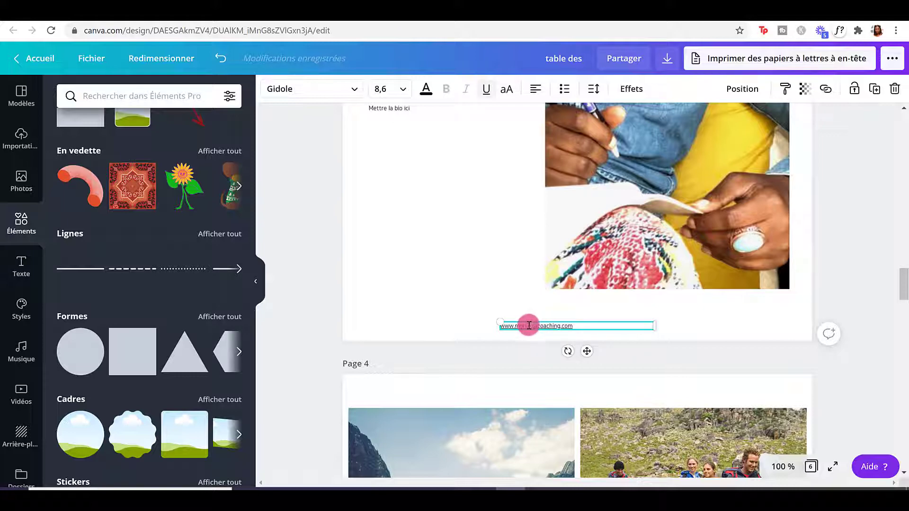
- Download all 6 pages of the magazine as "PDF pour impression"
scroll(574, 308, down, 9)
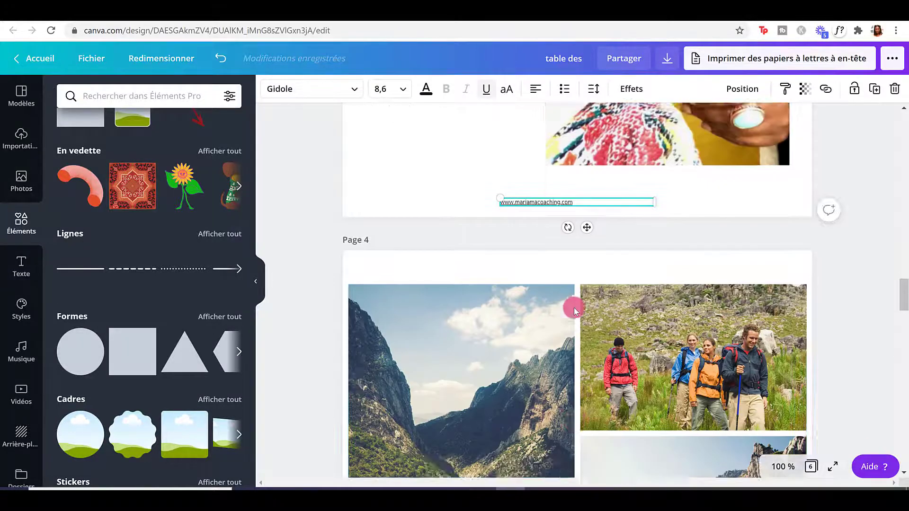
scroll(574, 308, up, 15)
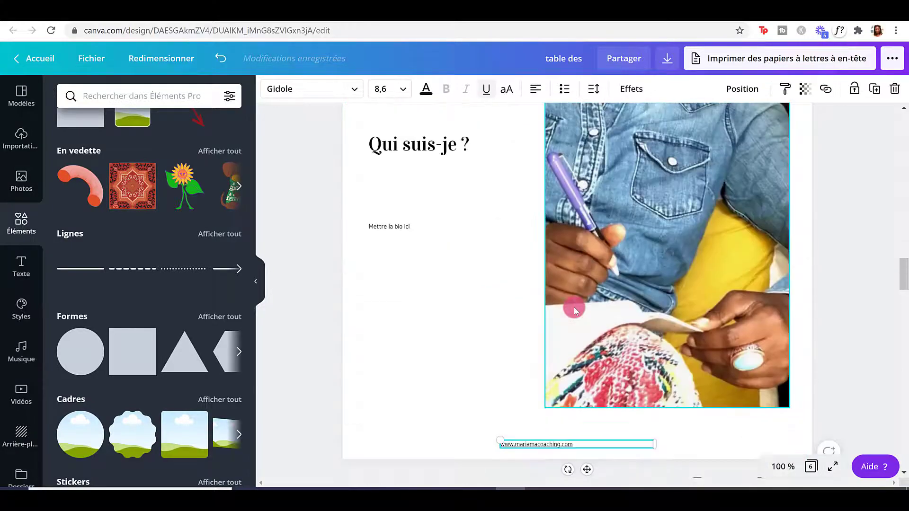
scroll(574, 308, up, 15)
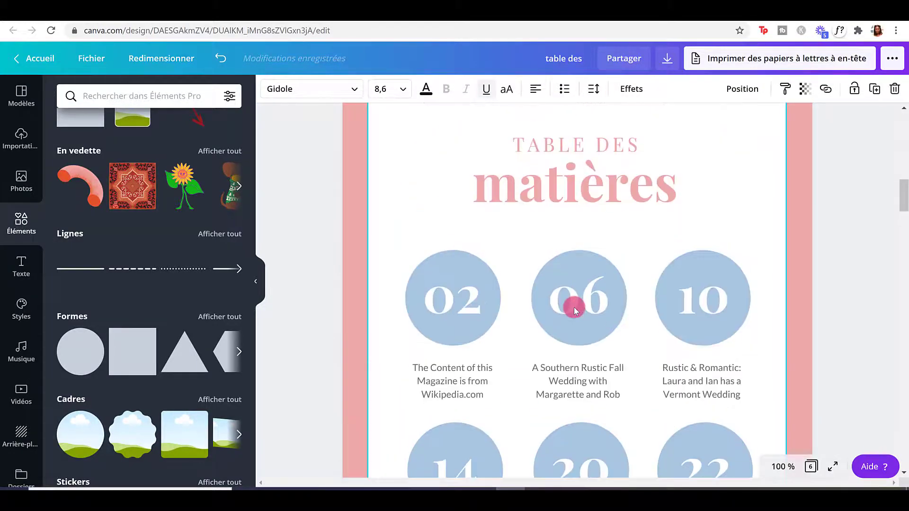
scroll(574, 308, up, 12)
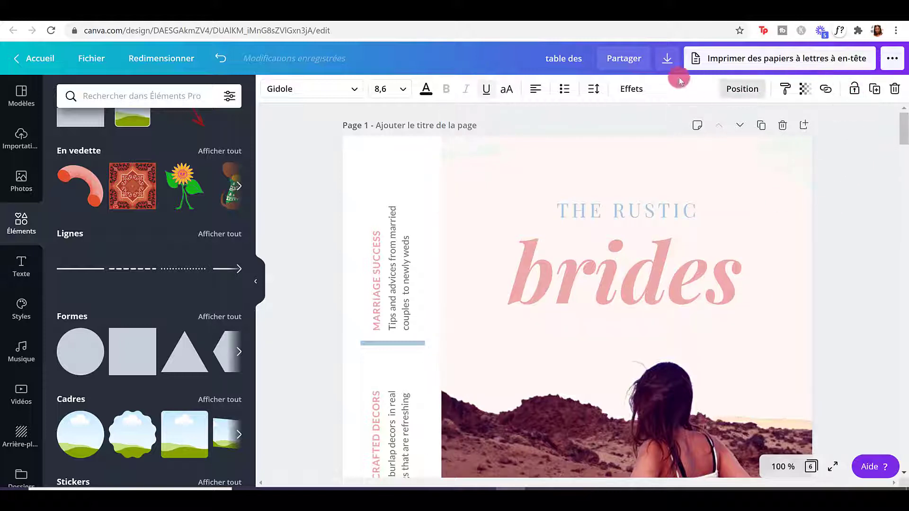
click(664, 68)
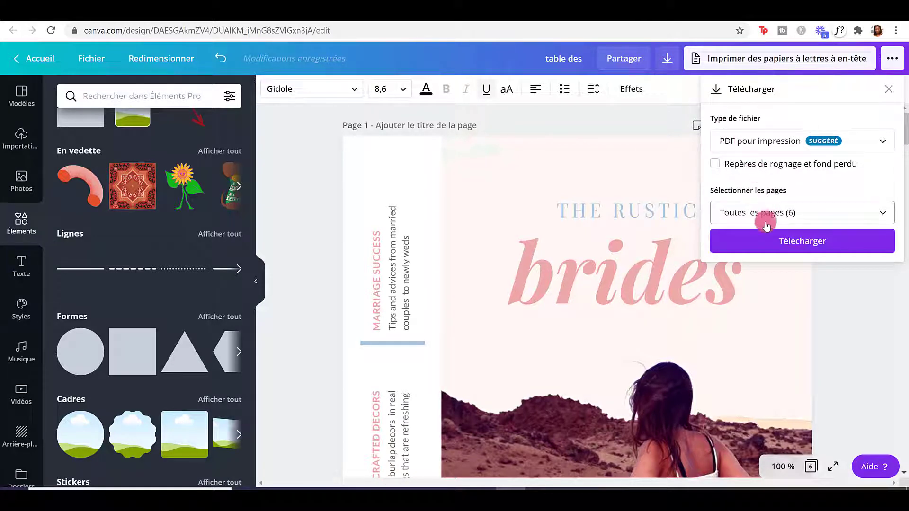
click(797, 243)
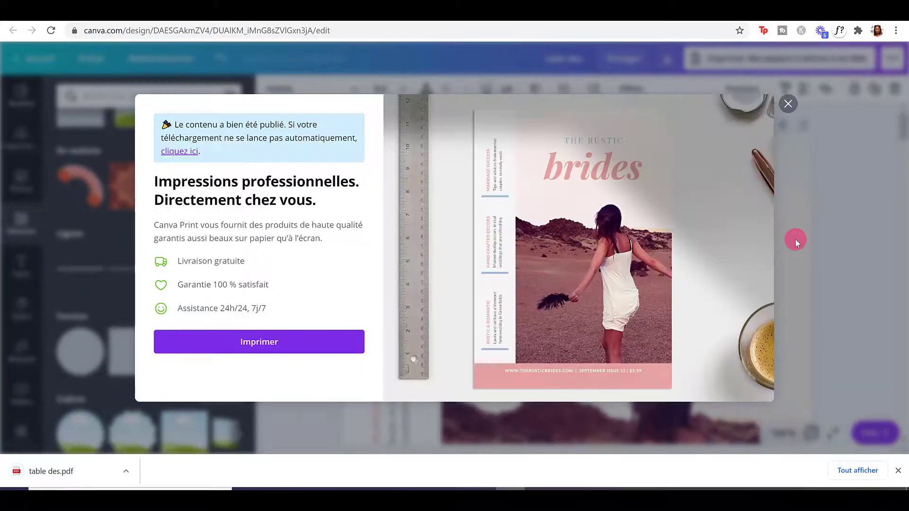
- Open the downloaded table des.pdf, review its pages and test the website link, and return to Canva, dismissing the print offer
click(59, 471)
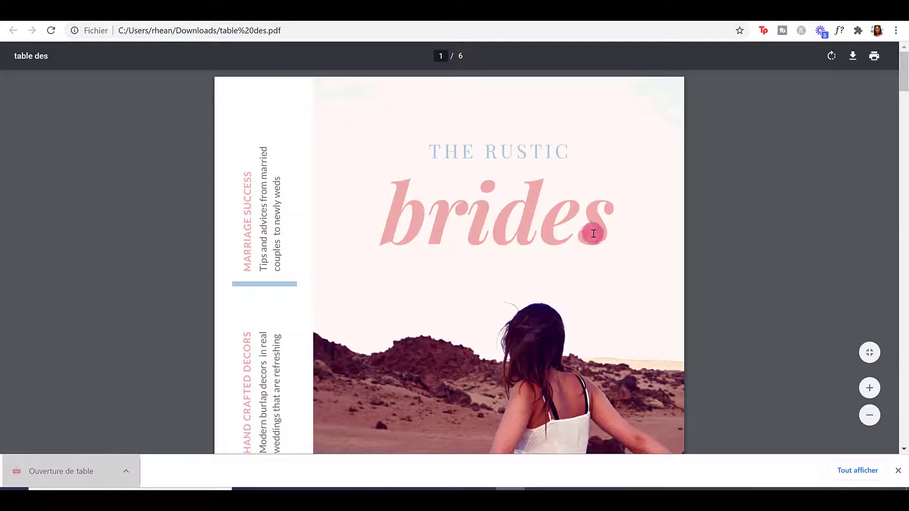
scroll(584, 212, down, 4)
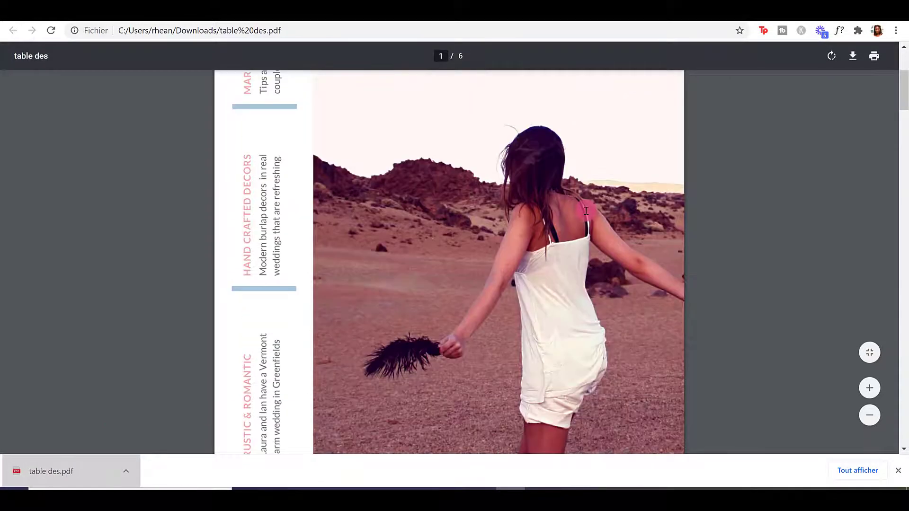
scroll(585, 212, down, 9)
scroll(585, 211, down, 7)
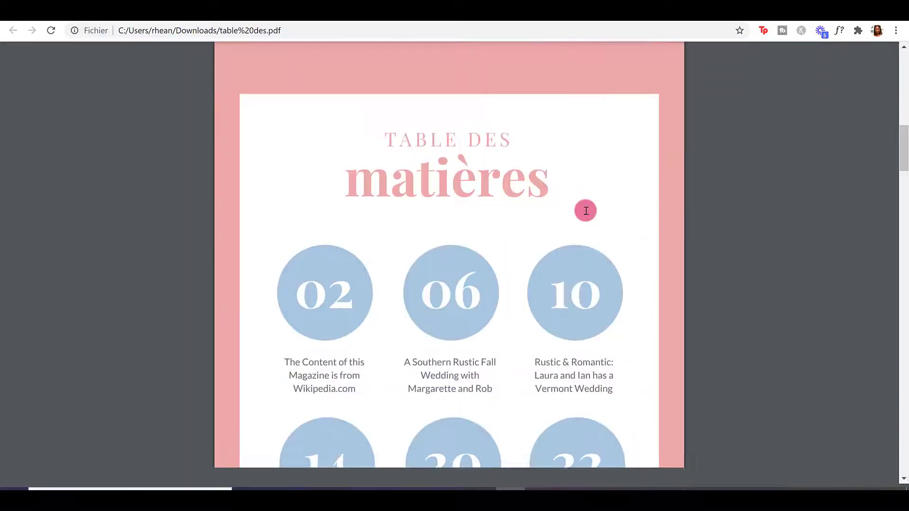
scroll(586, 211, down, 9)
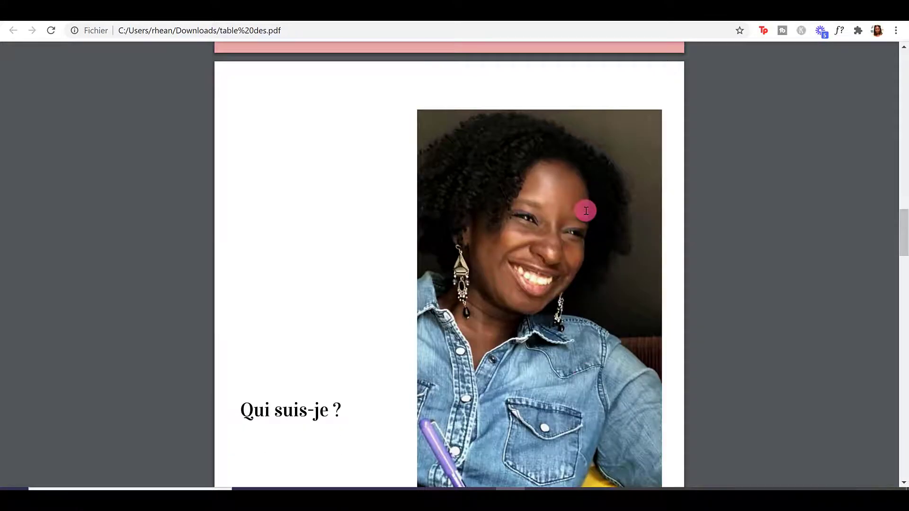
scroll(586, 212, down, 8)
scroll(474, 303, down, 1)
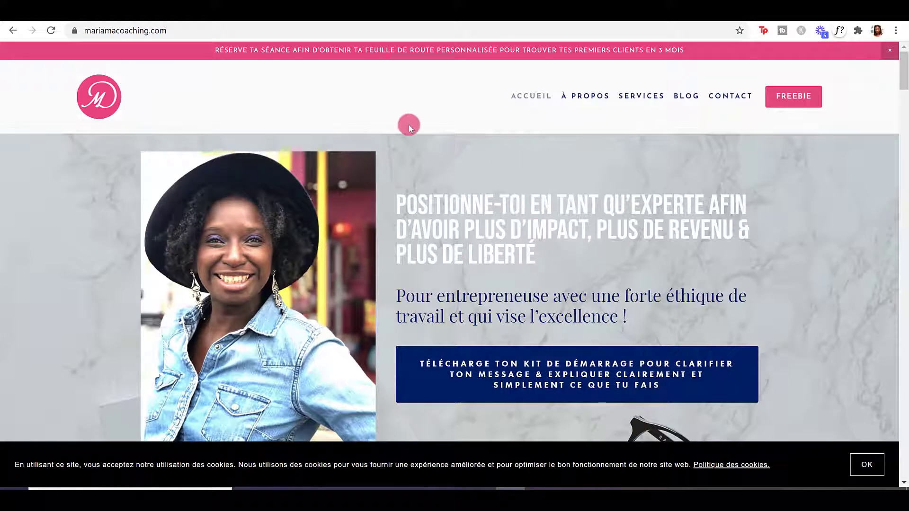
key(alt+Left)
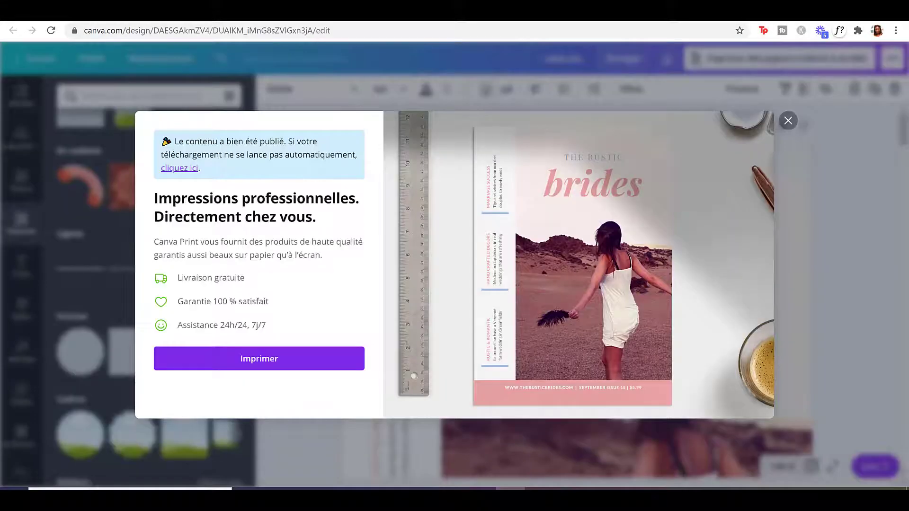
click(788, 121)
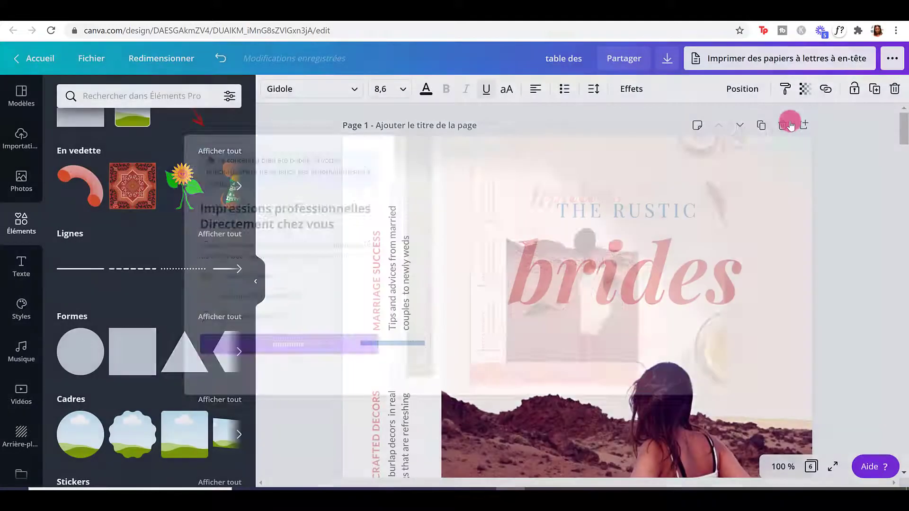
- Browse the magazine templates and open the page layouts of "Crème, Noir et Blanc Moderne Cuisine Magazine"
scroll(622, 306, down, 5)
scroll(621, 309, down, 10)
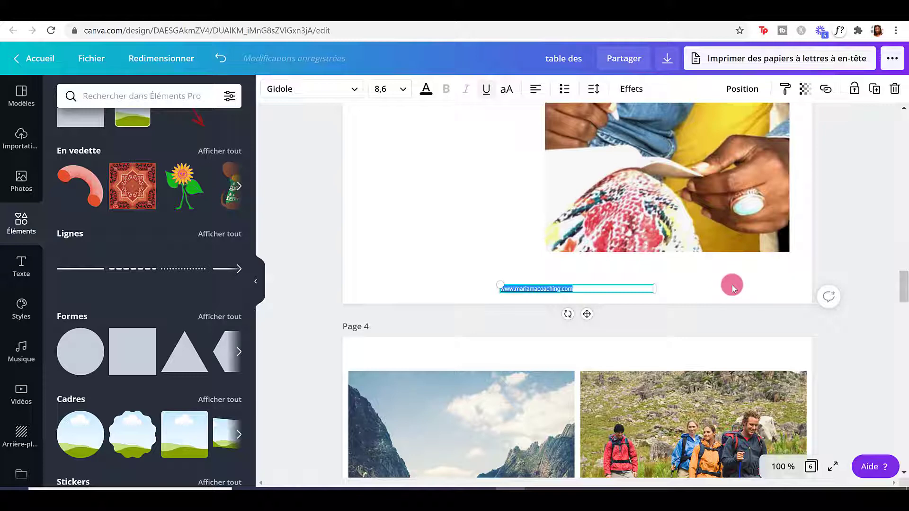
scroll(719, 285, up, 4)
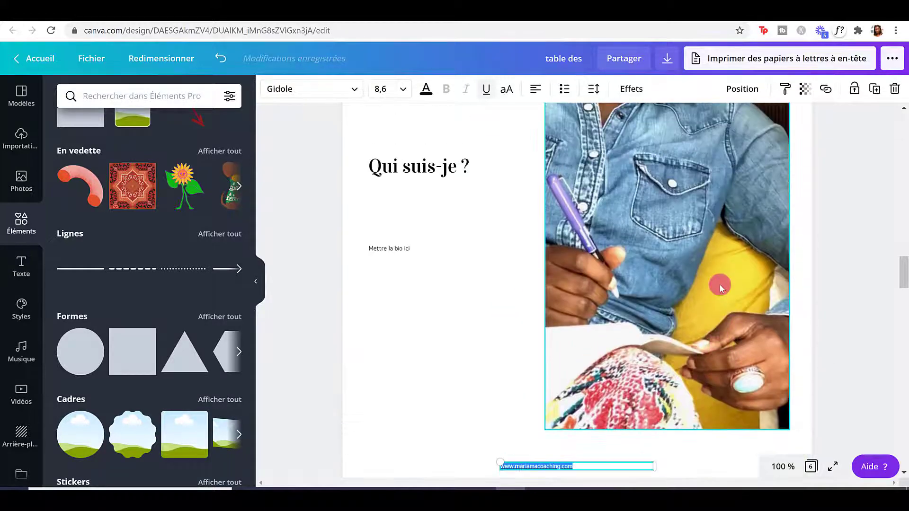
click(21, 96)
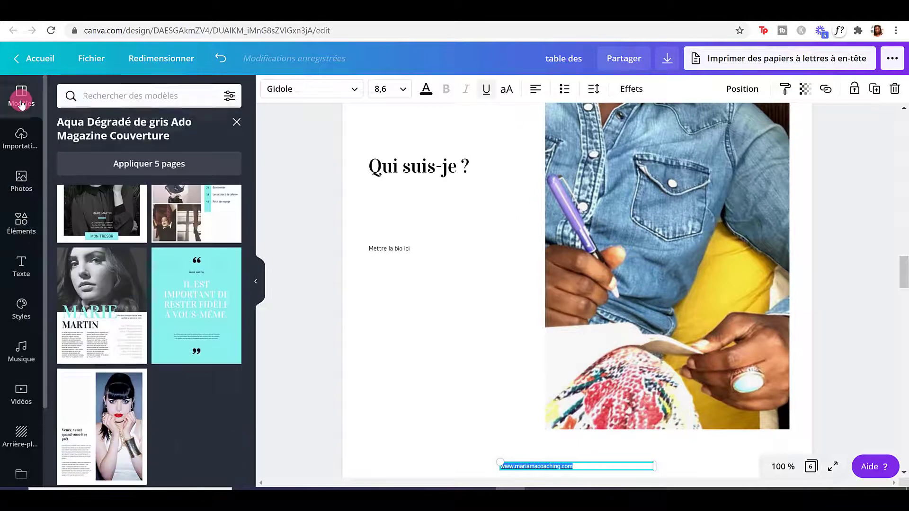
scroll(158, 325, up, 2)
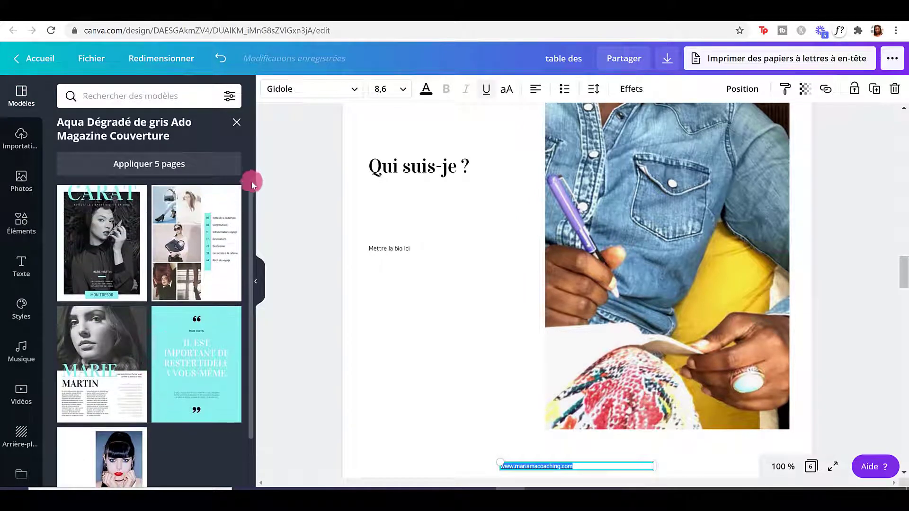
click(236, 129)
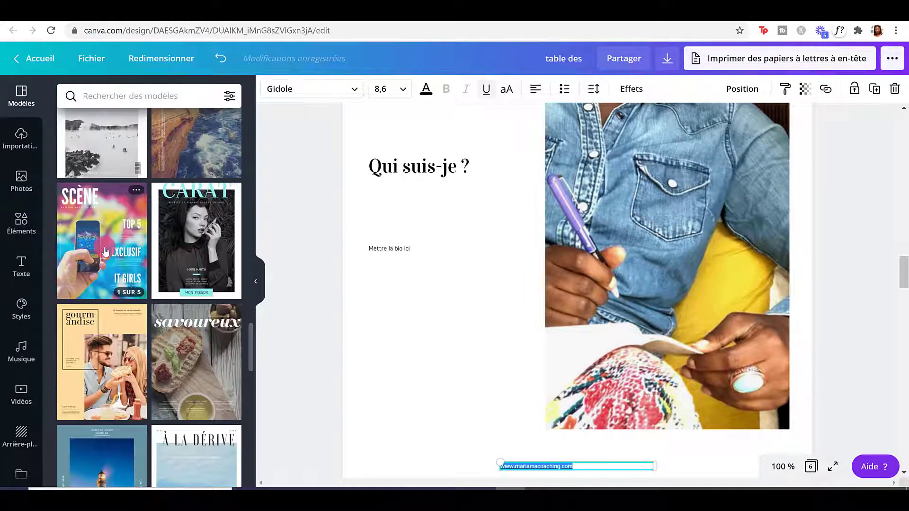
scroll(105, 251, down, 3)
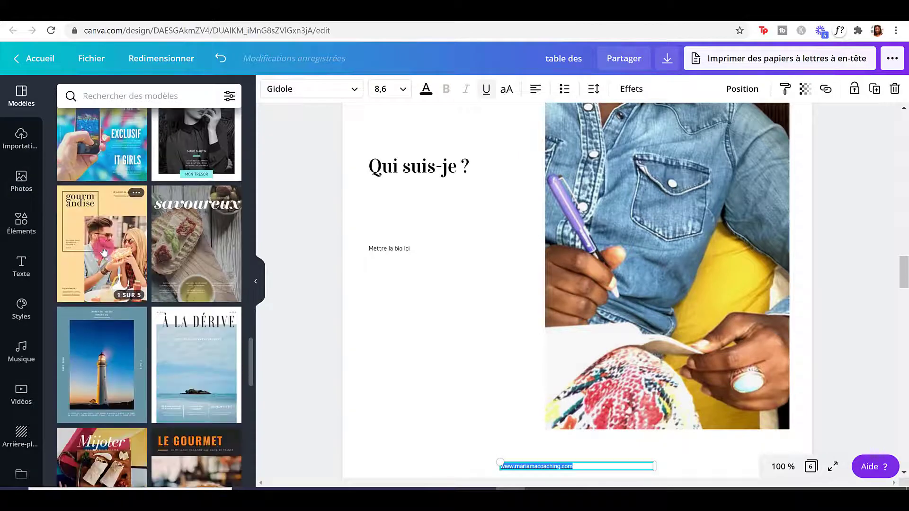
click(104, 250)
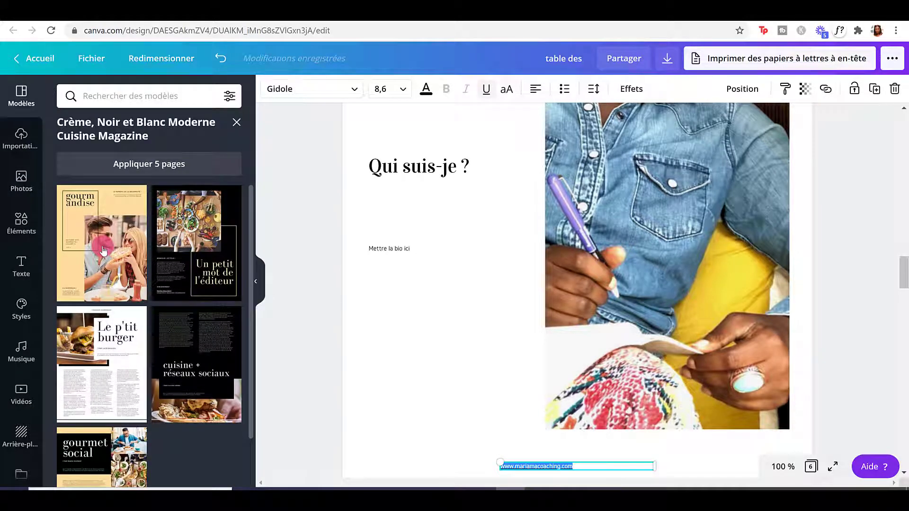
- Leave the current template's layouts and open the page layouts of "Bleu et Phare Photo Voyage Magazine"
click(237, 123)
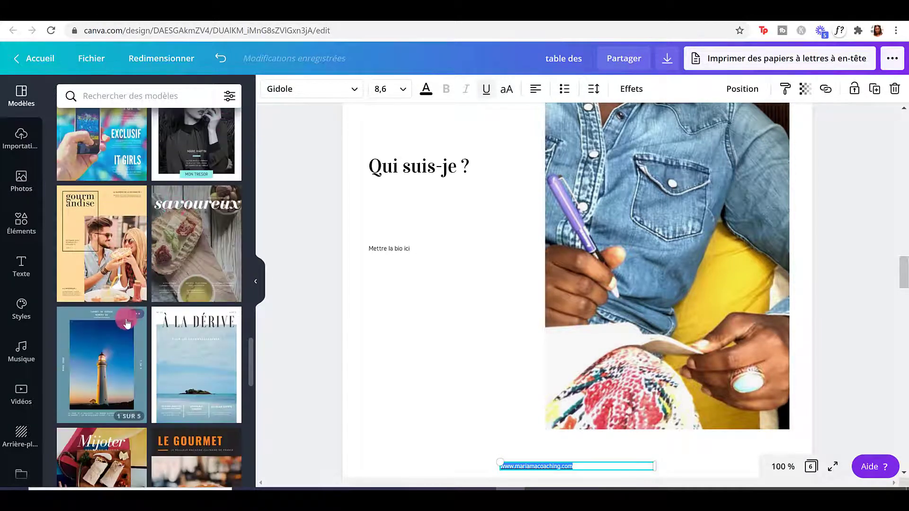
scroll(128, 322, down, 3)
click(100, 204)
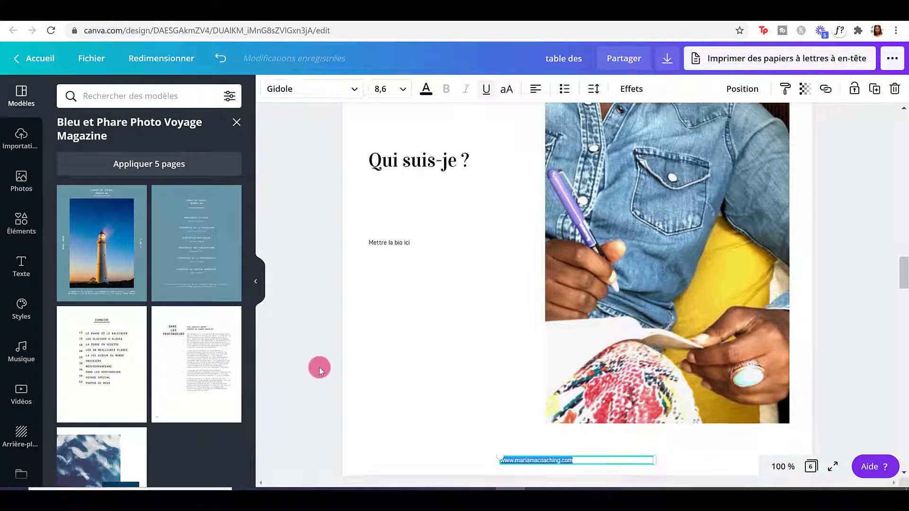
- Add a new page at the end of the magazine and apply the "Dans les profondeurs" article layout to it
scroll(319, 369, down, 15)
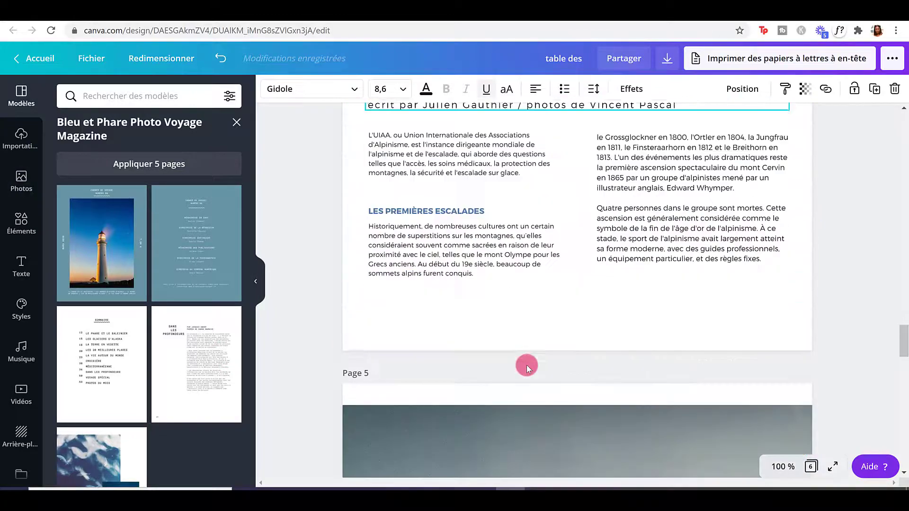
scroll(527, 365, down, 20)
click(529, 442)
click(185, 361)
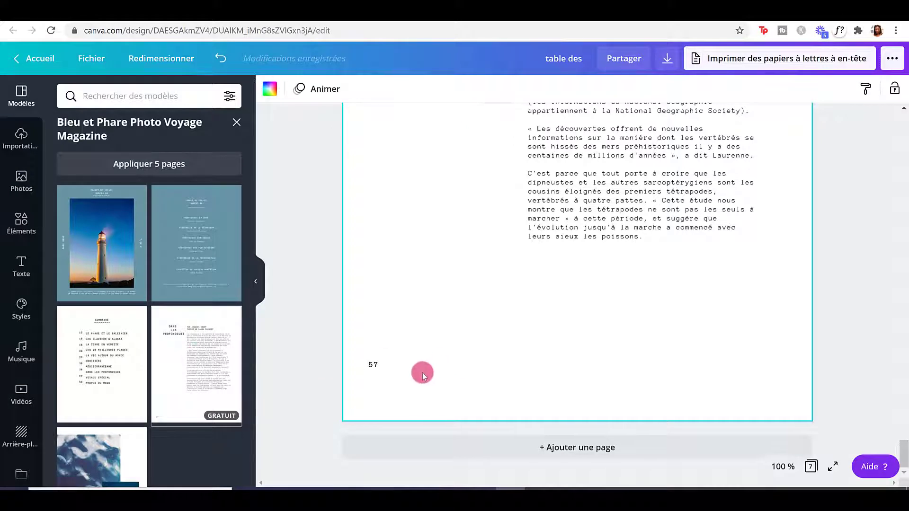
- Open the page number text at the foot of page 7 for editing
click(381, 368)
click(380, 365)
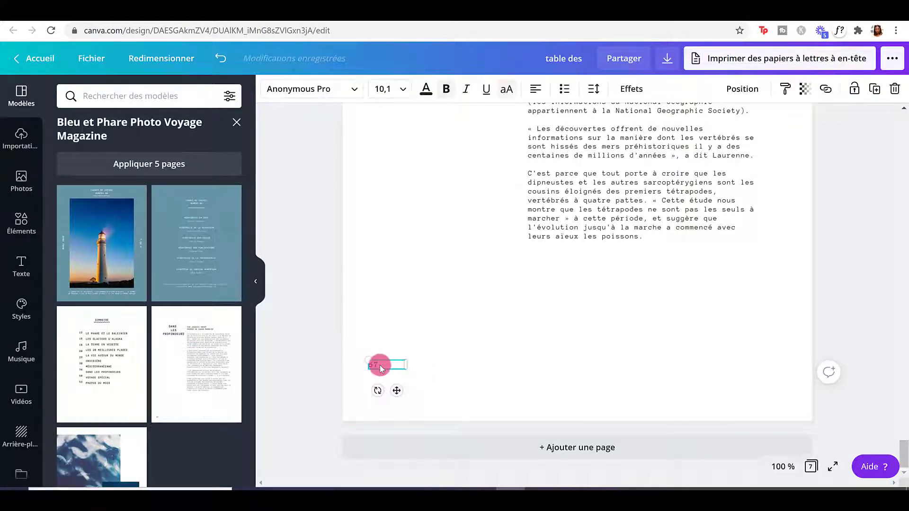
click(388, 361)
- Review the magazine backwards from the new article page through the "Listez vos valeurs" worksheet to the photo page before it
scroll(589, 327, up, 5)
click(590, 329)
scroll(589, 329, up, 4)
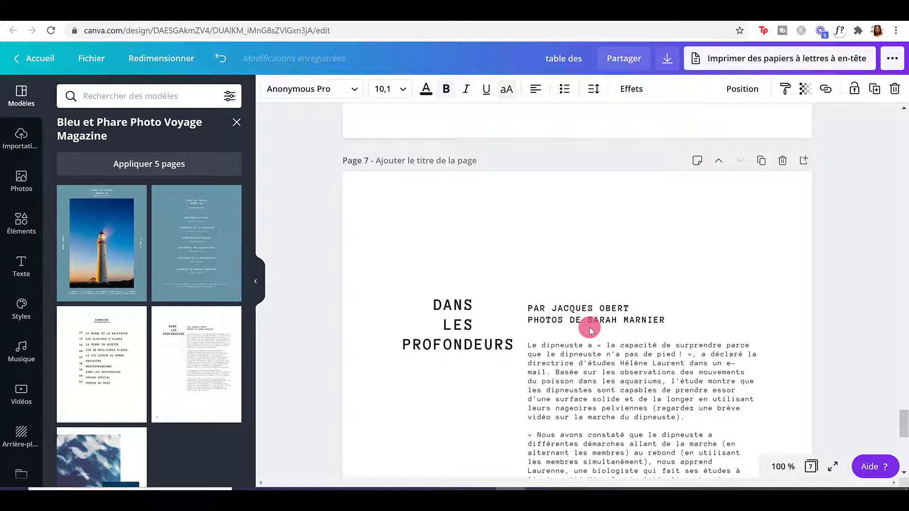
scroll(623, 234, up, 5)
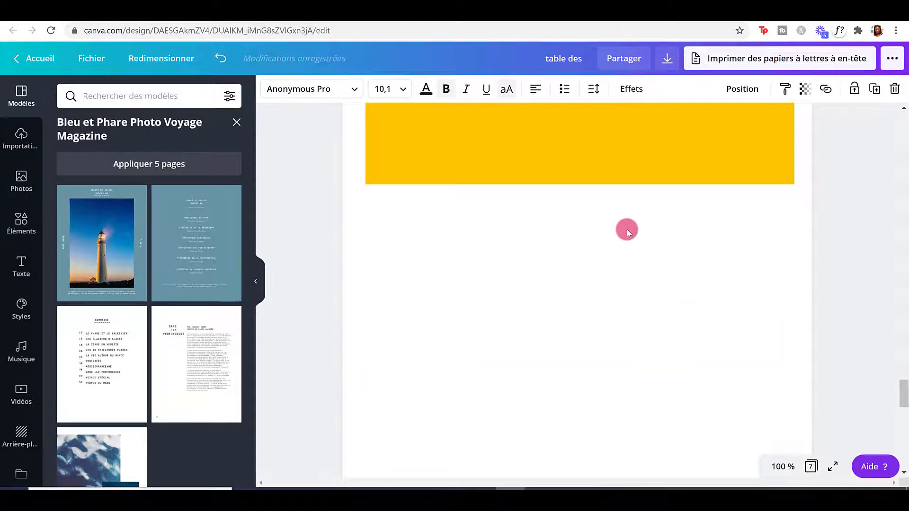
scroll(627, 229, up, 3)
click(627, 229)
scroll(629, 233, up, 3)
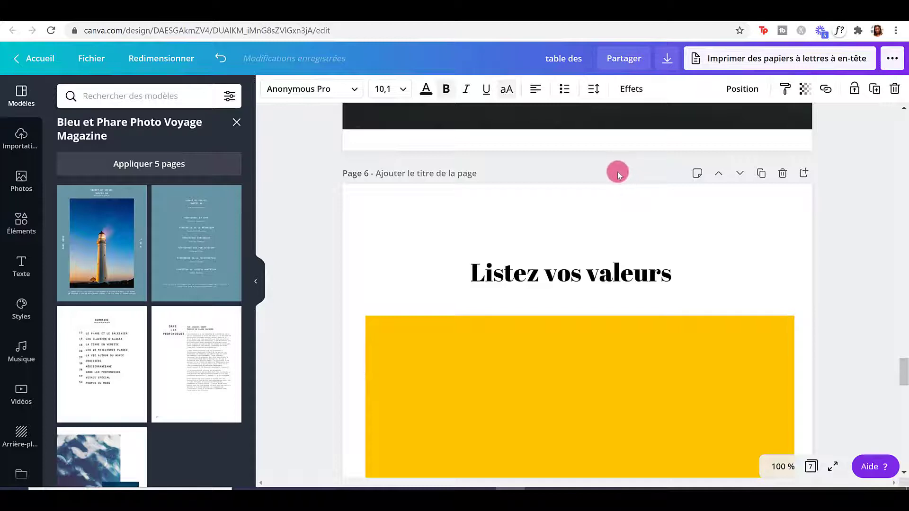
scroll(607, 173, up, 5)
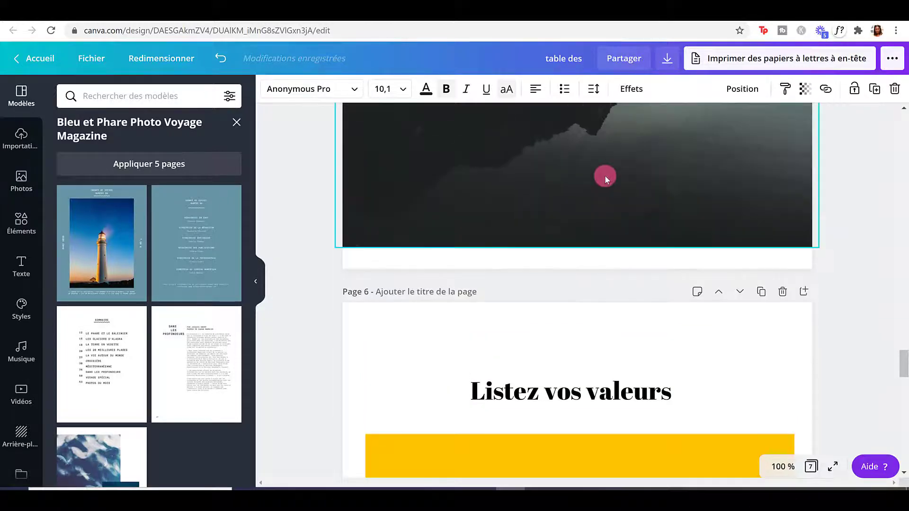